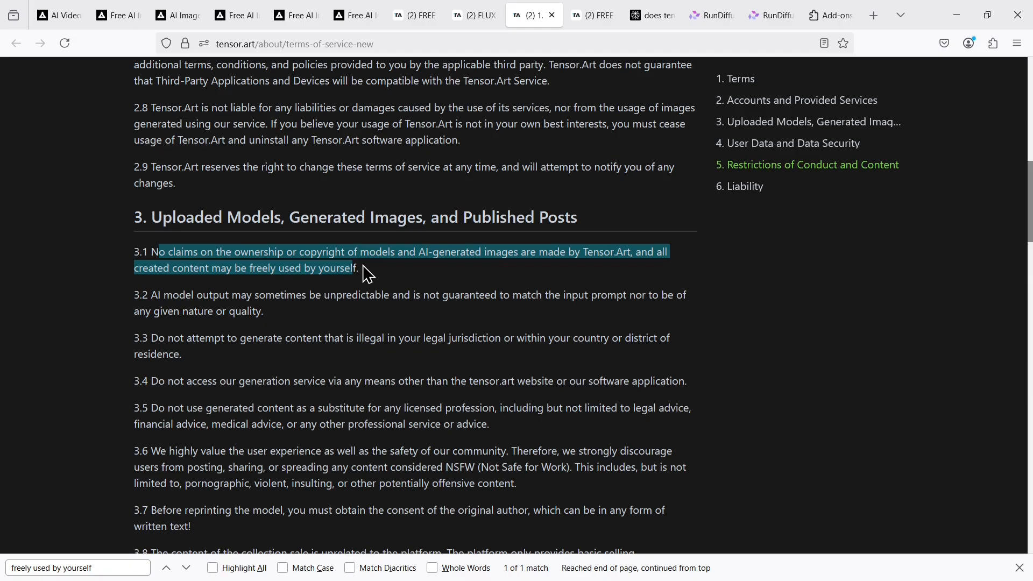
Step: Browse the Tensor.Art model catalogue and examine the commercial-use permissions of the Manga Neo arina model
click(409, 298)
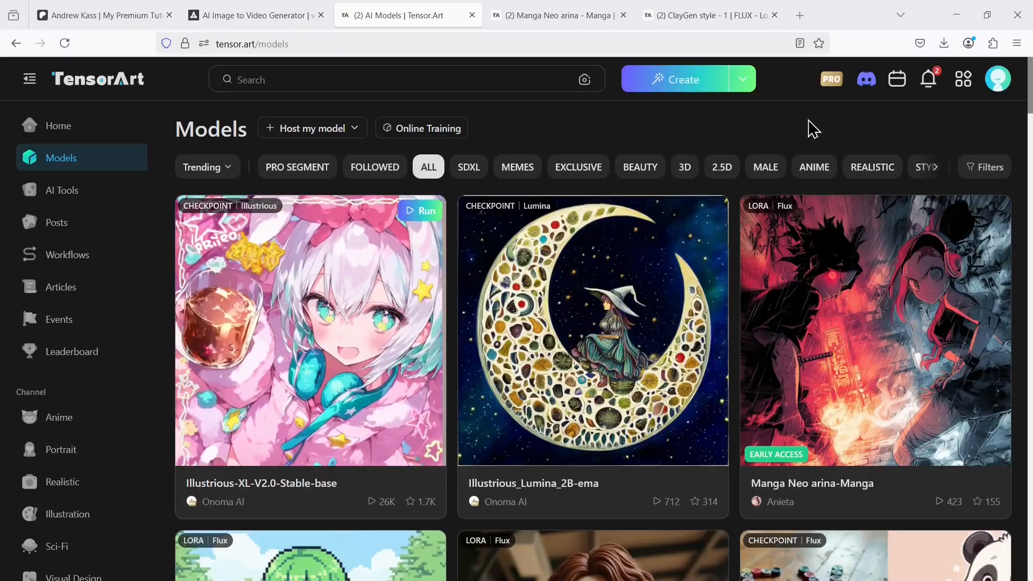
scroll(658, 215, down, 5)
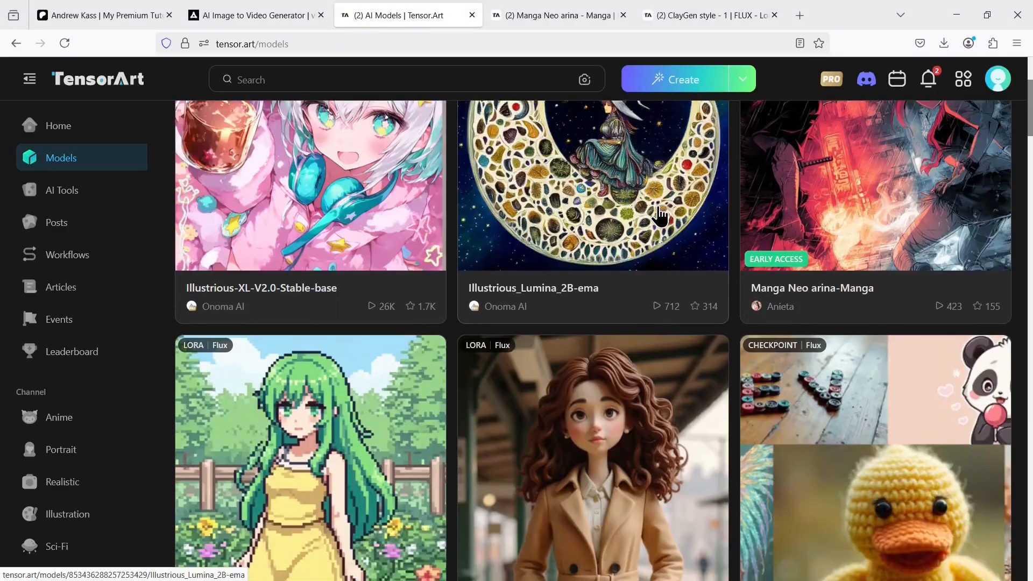
key(ctrl+Tab)
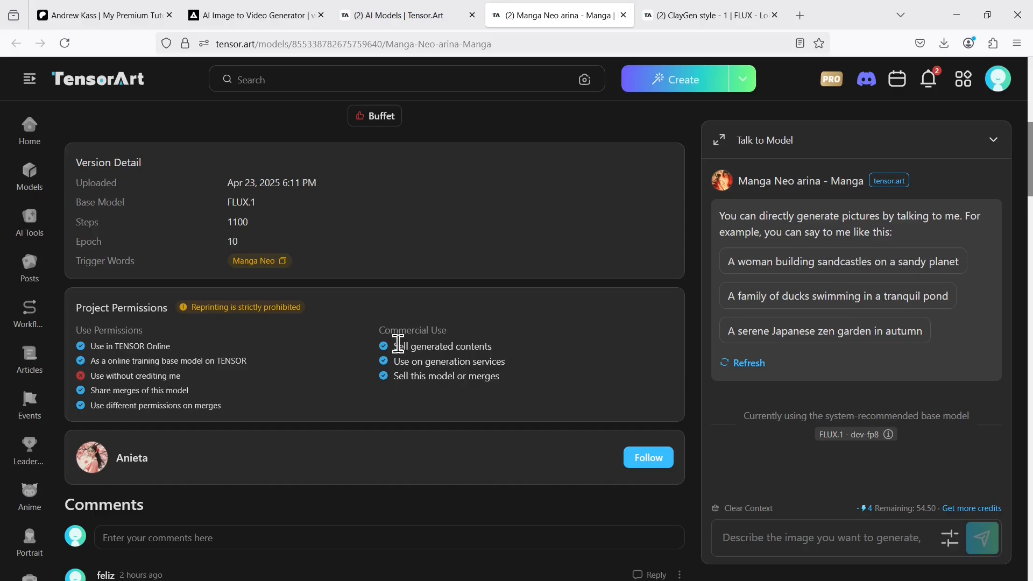
drag(396, 346, 532, 350)
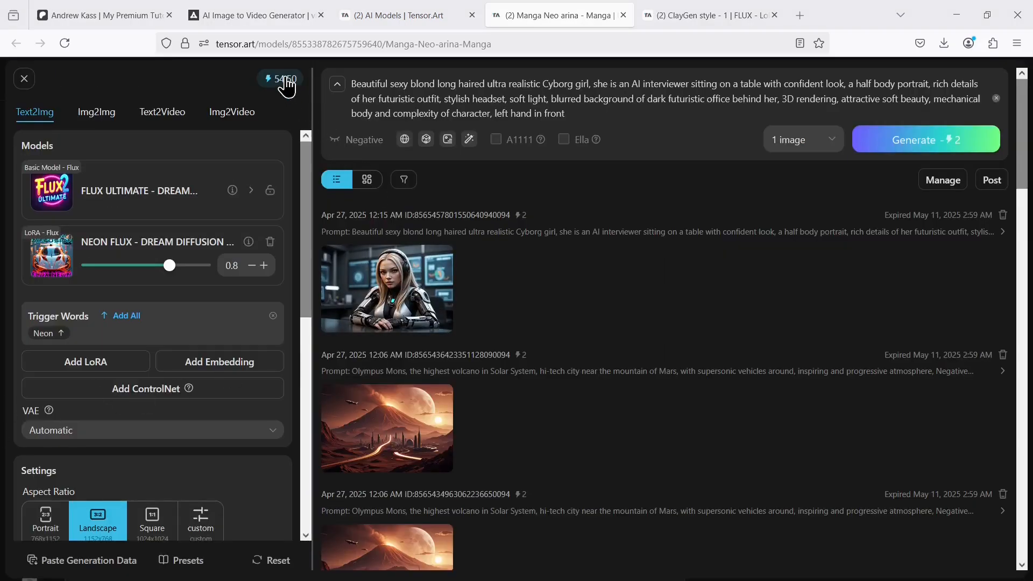
Step: View the Tensor.Art credits overview and highlight the title of the FLUX ULTIMATE - DREAM DIFFUSION checkpoint
click(286, 82)
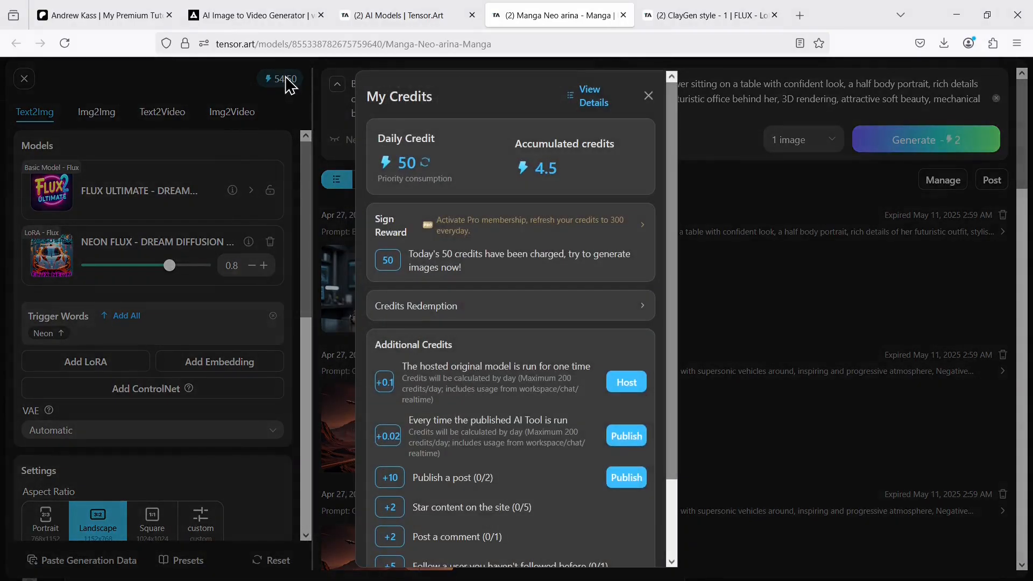
drag(673, 127, 683, 166)
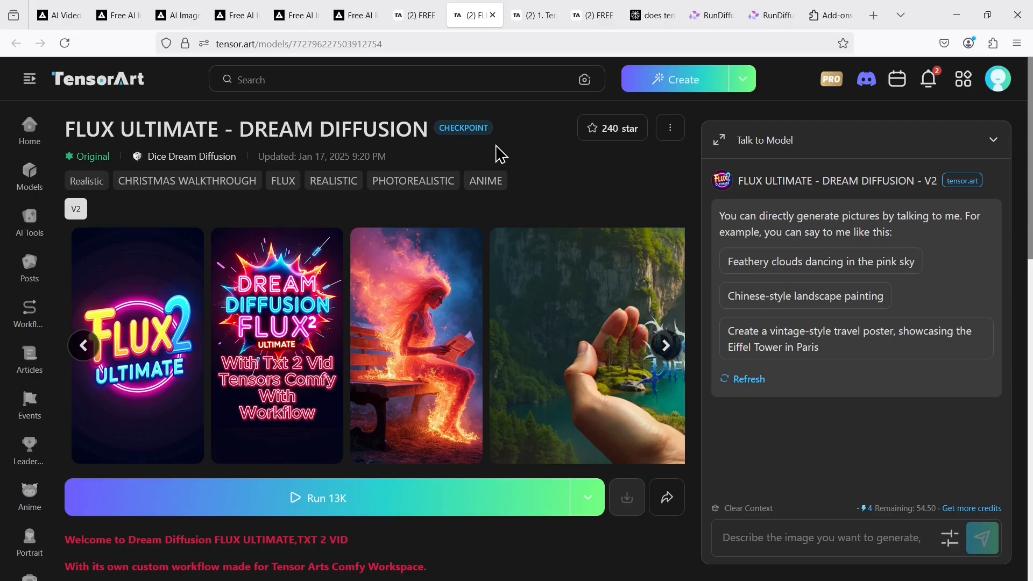
drag(500, 155, 86, 129)
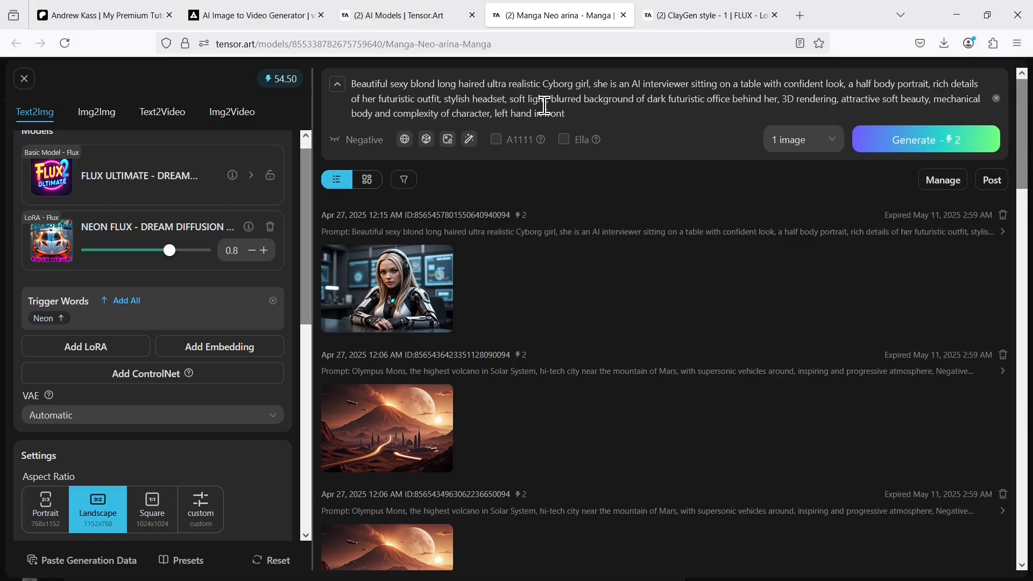
Step: Review the cyborg interviewer prompt and the text-to-image settings, from aspect ratio through sampling and seed to the upscale options
triple_click(565, 113)
click(466, 98)
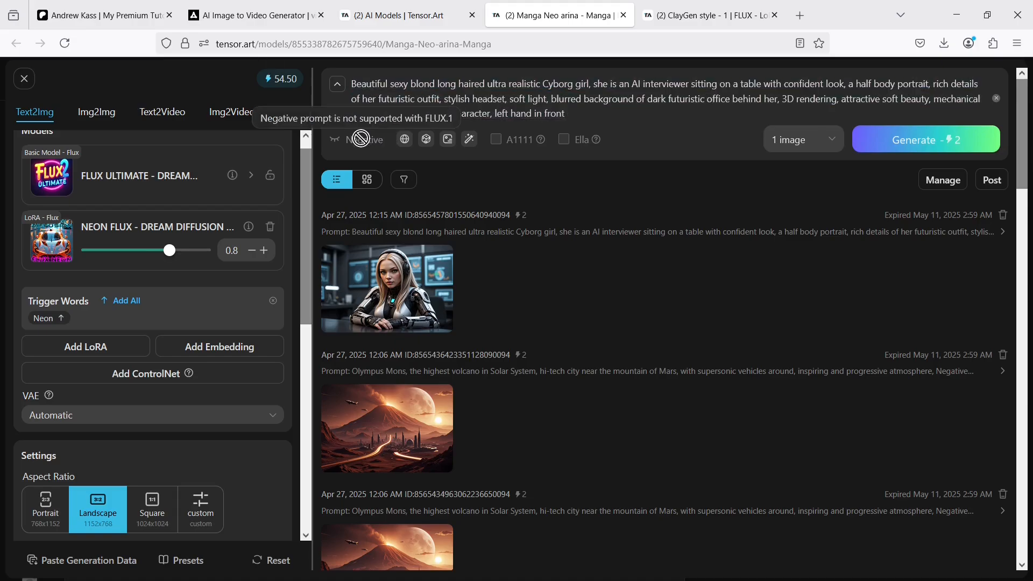
scroll(305, 216, down, 1)
drag(304, 218, 317, 385)
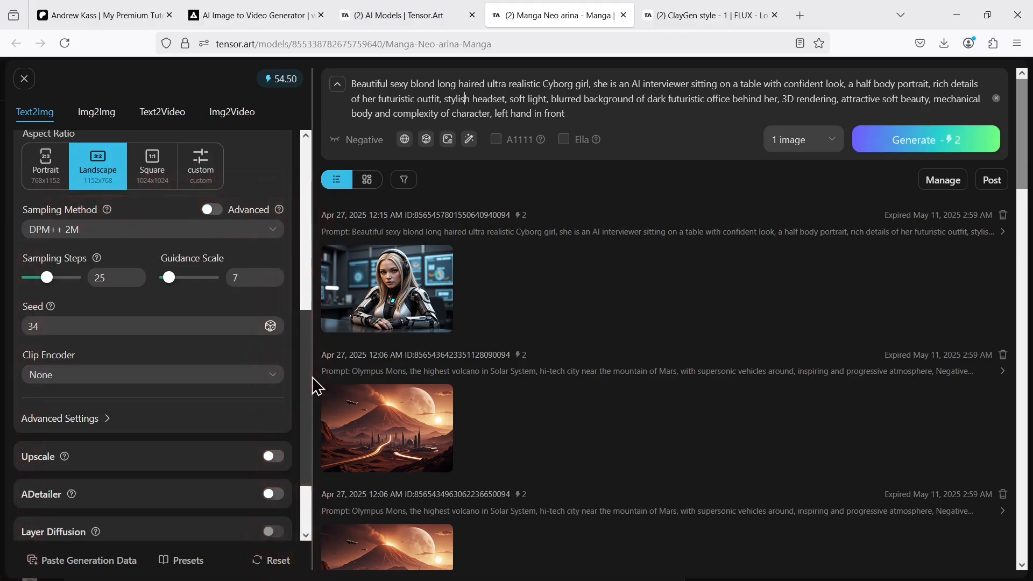
scroll(317, 385, up, 1)
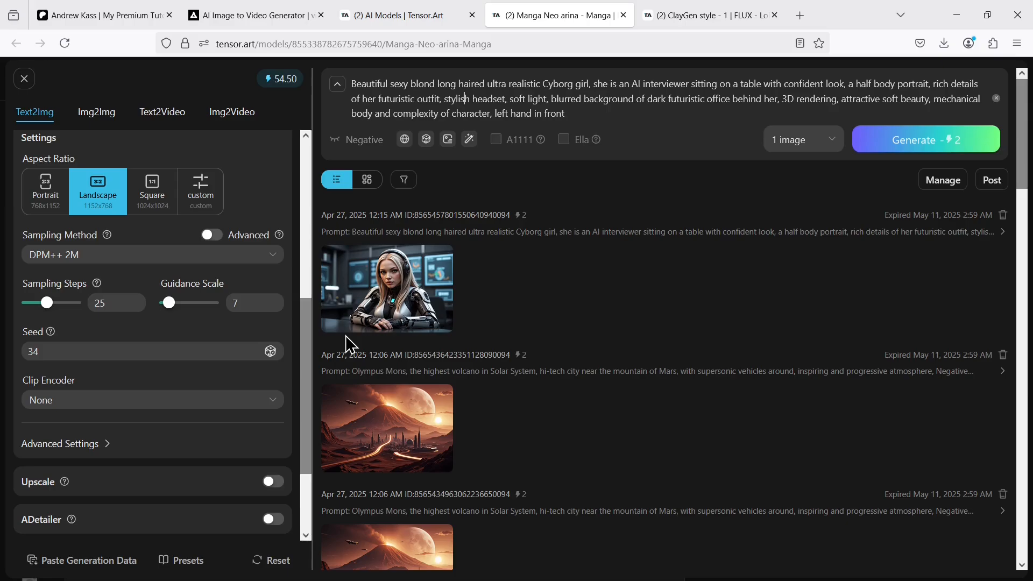
Step: Inspect the newest cyborg interviewer image with its generation parameters, and open an earlier variant from the generation history
mouse_move(403, 310)
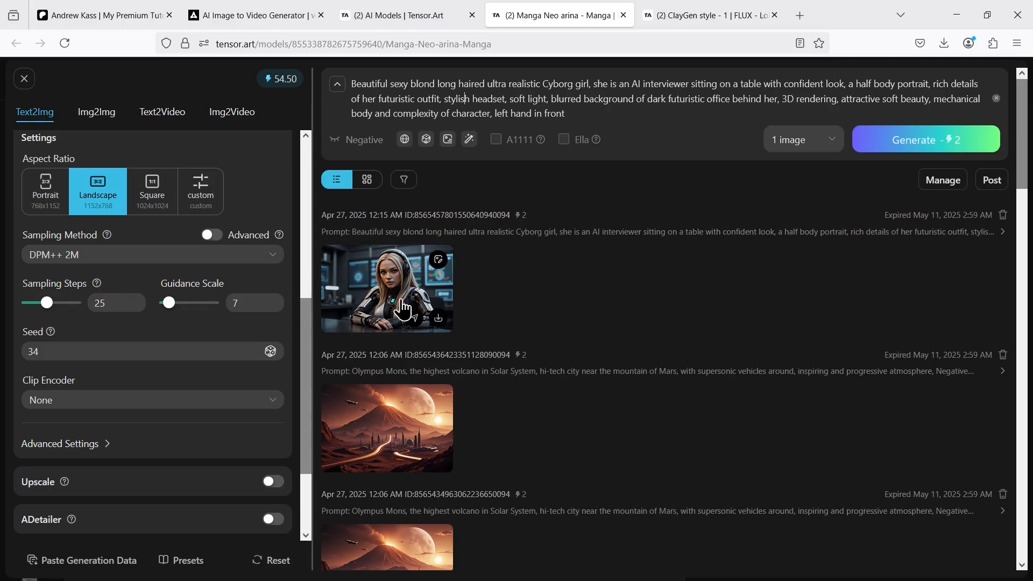
click(403, 310)
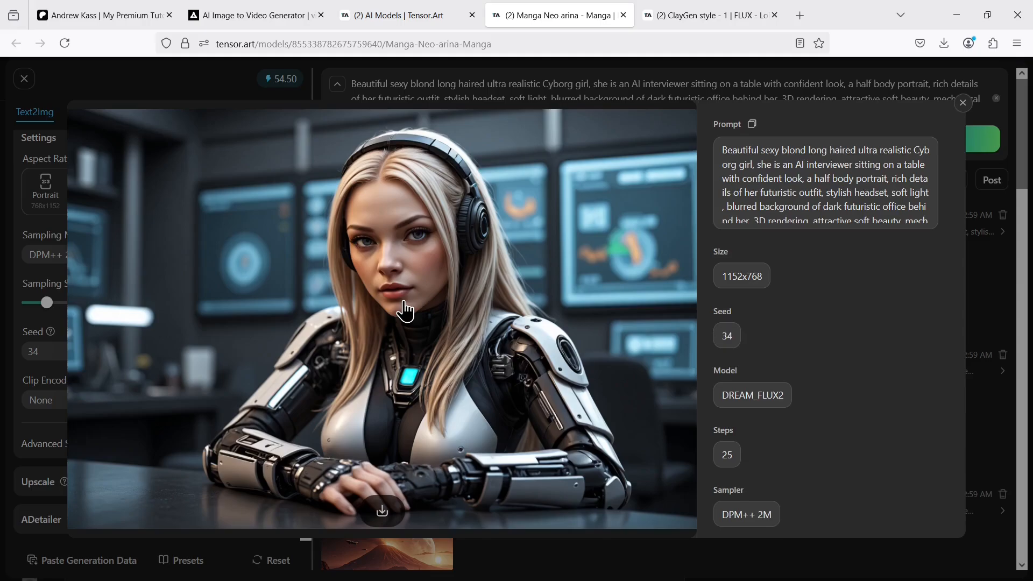
scroll(861, 162, down, 2)
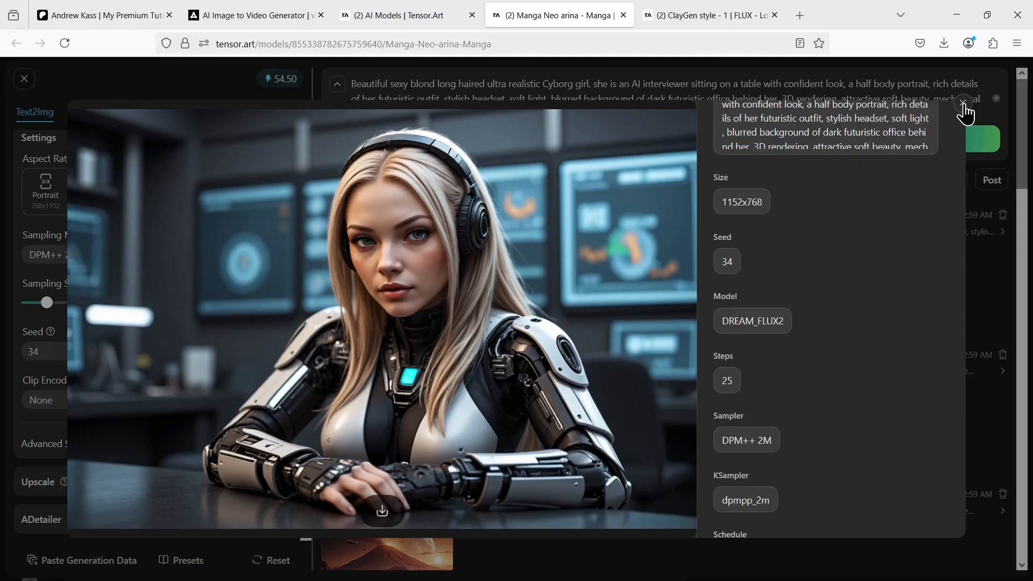
click(963, 103)
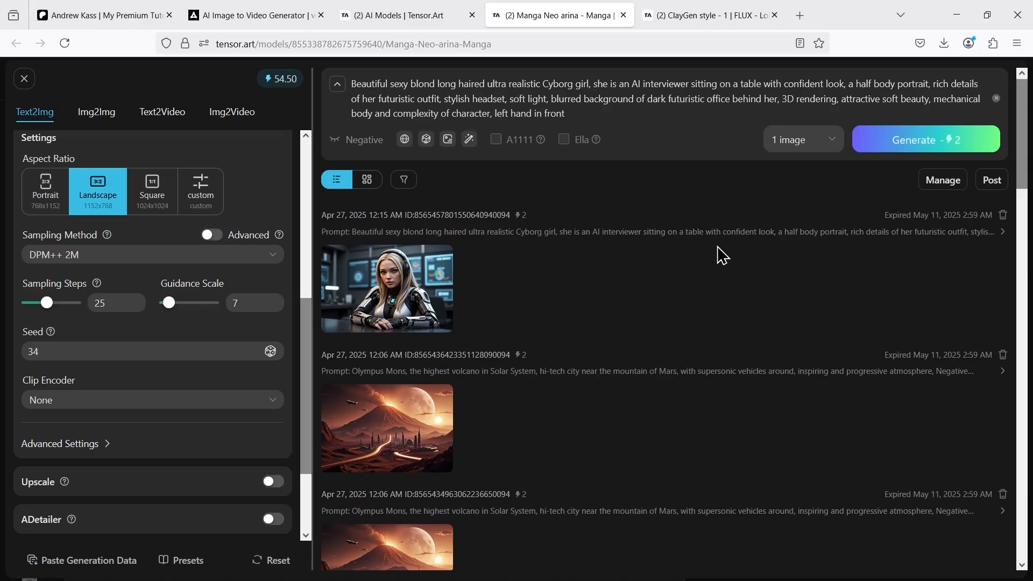
scroll(393, 276, down, 8)
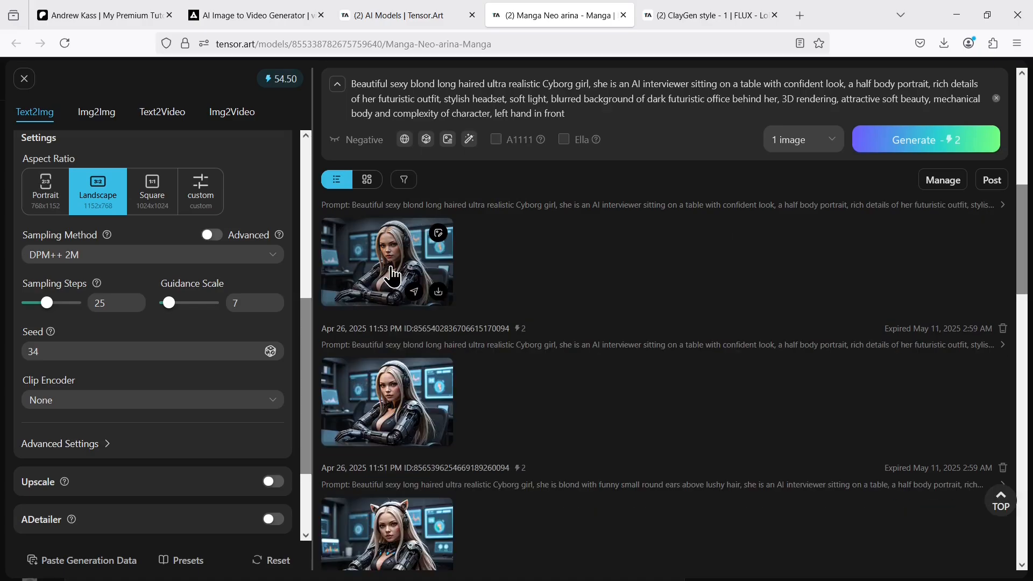
click(393, 276)
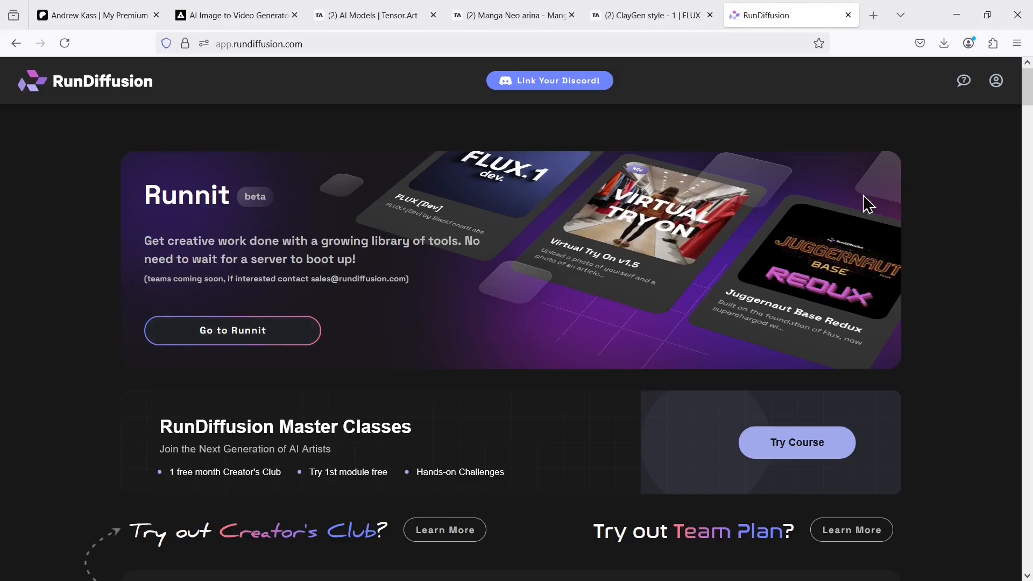
Step: Check the balance and storage of the RunDiffusion account, and look through the launchable apps from Automatic1111 to Fooocus
click(995, 80)
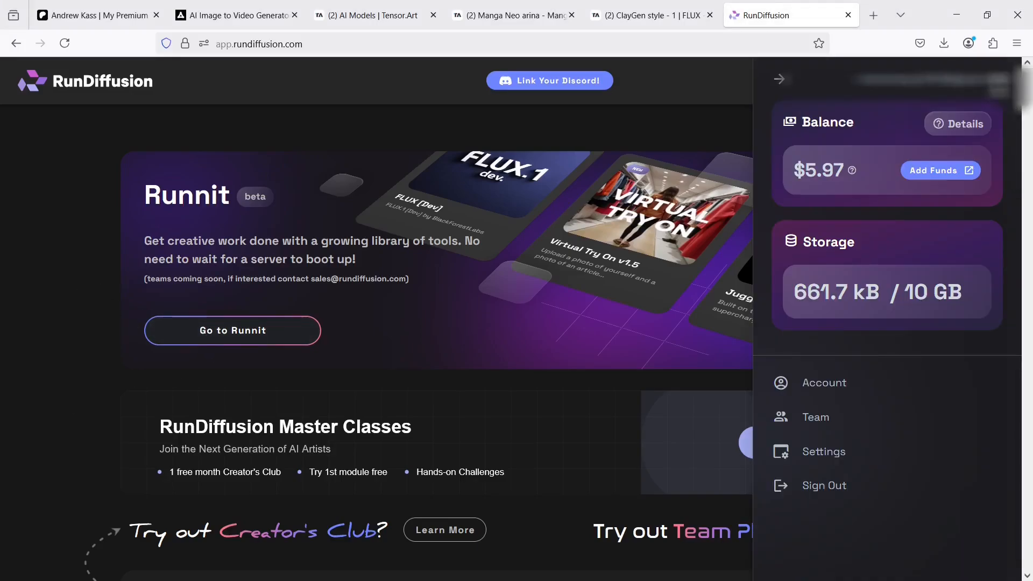
click(779, 79)
scroll(957, 156, down, 10)
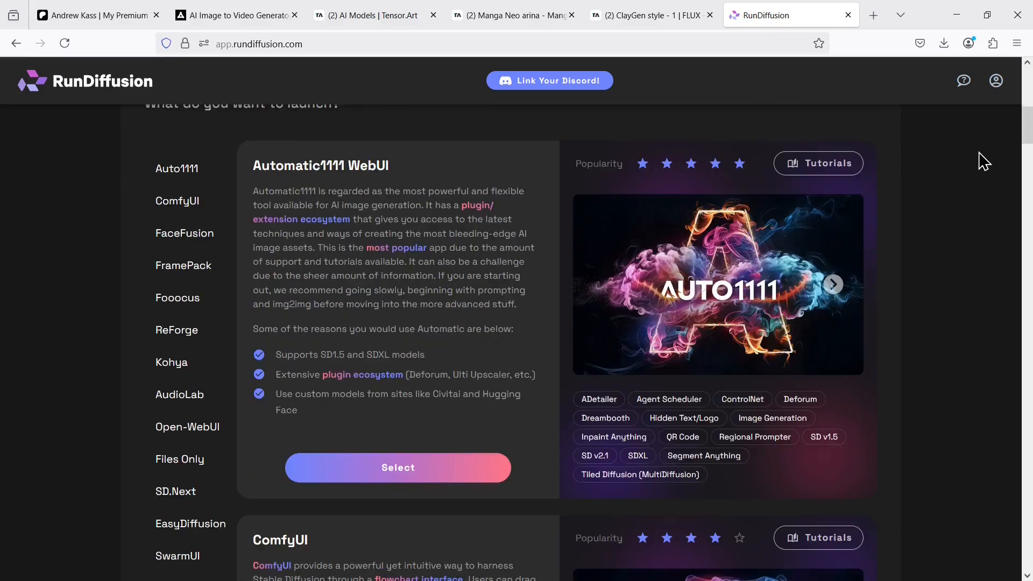
scroll(983, 160, down, 6)
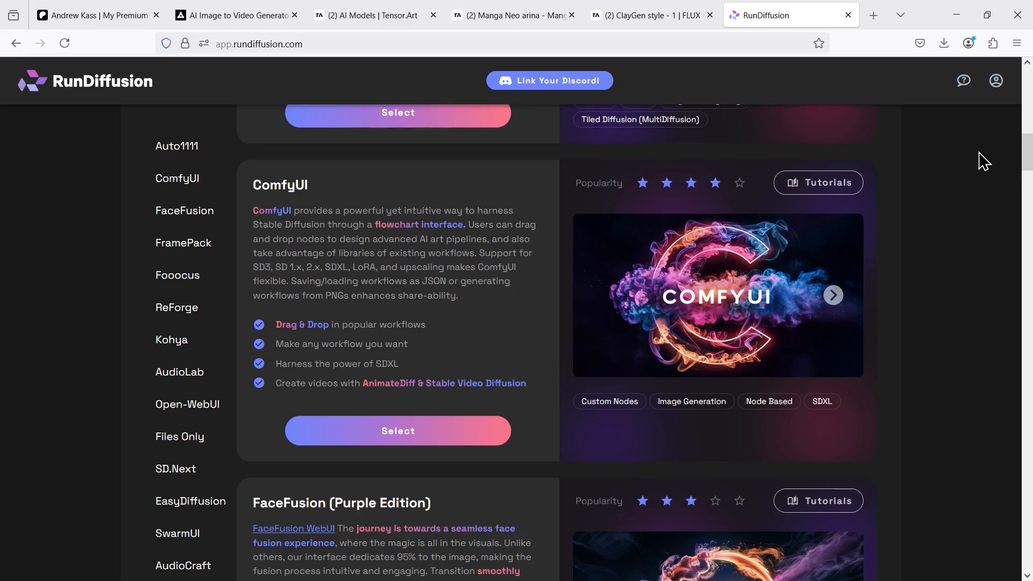
scroll(983, 161, down, 6)
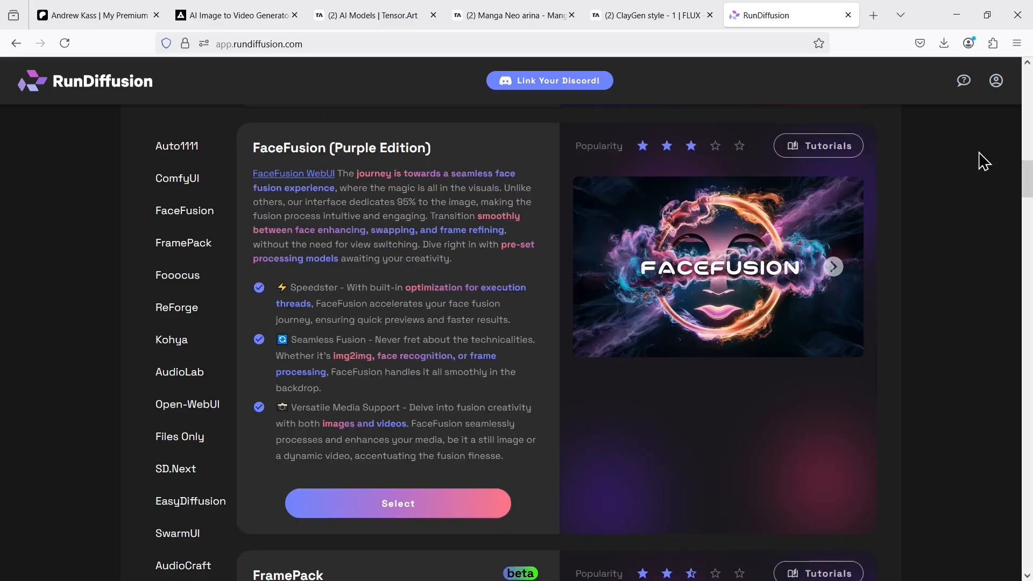
scroll(983, 161, down, 3)
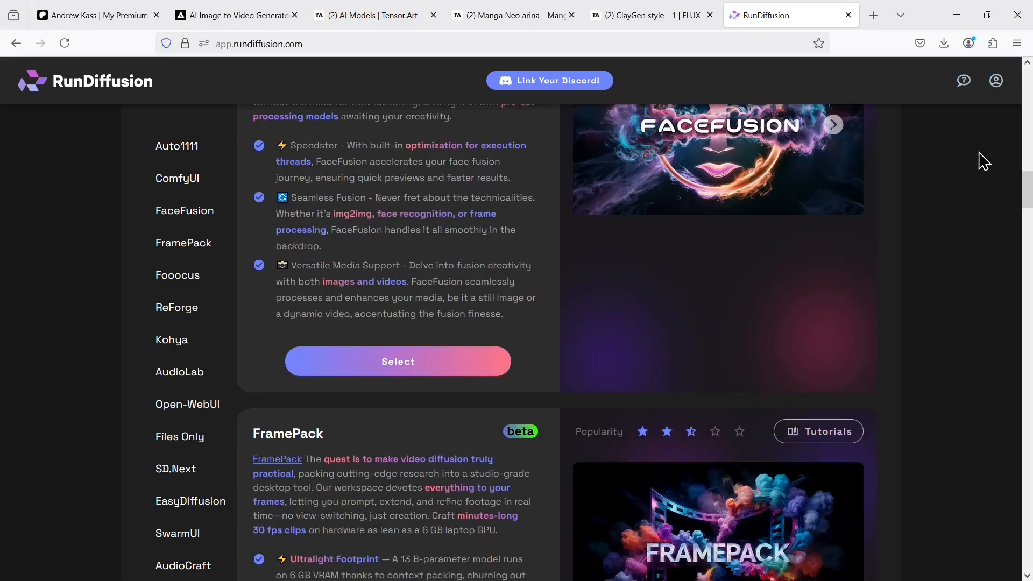
scroll(983, 160, down, 10)
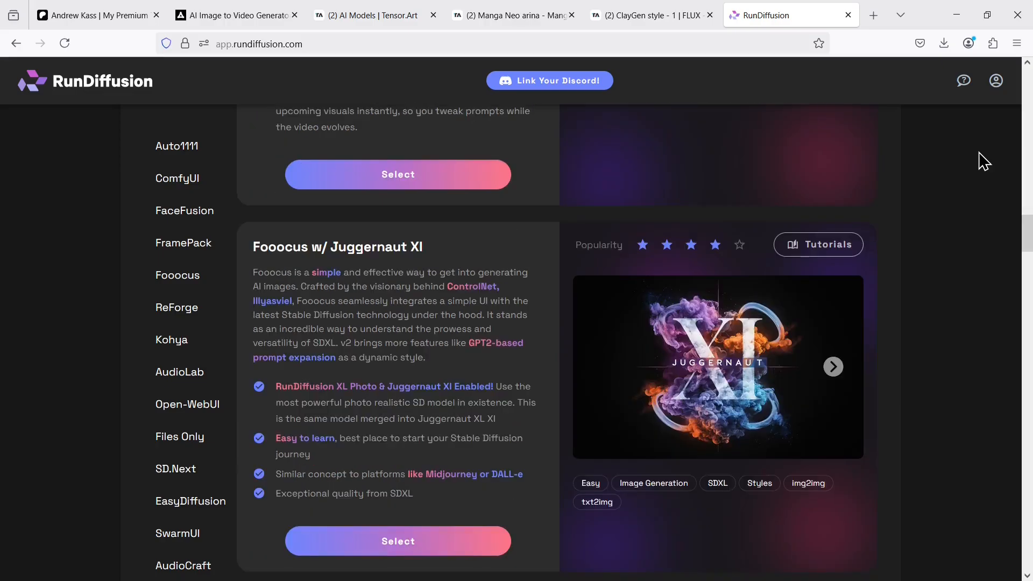
scroll(983, 161, up, 20)
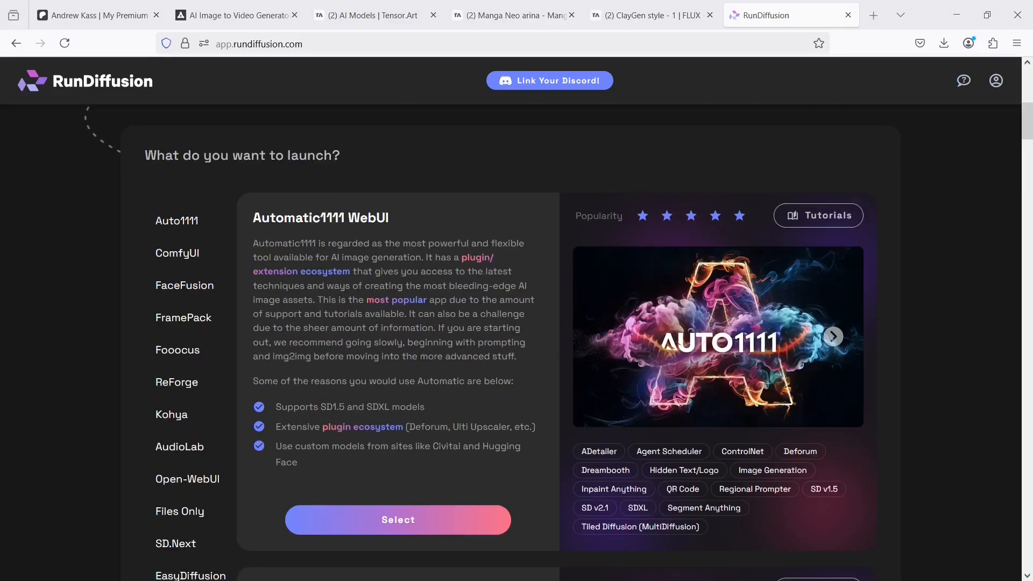
Step: Start a session setup for Automatic1111 WebUI and compare the hardware options from Small to DoubleMax
click(480, 520)
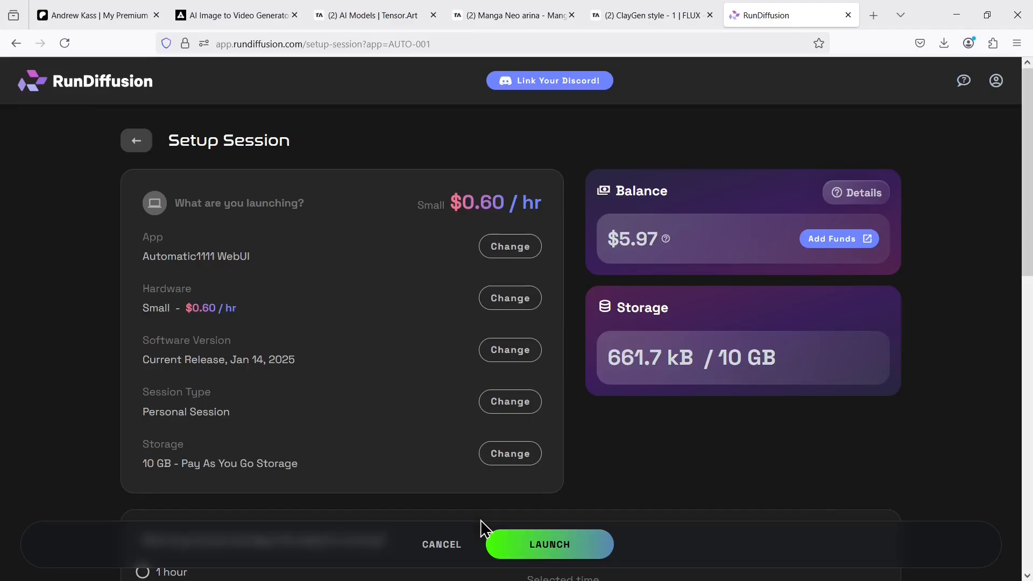
click(516, 299)
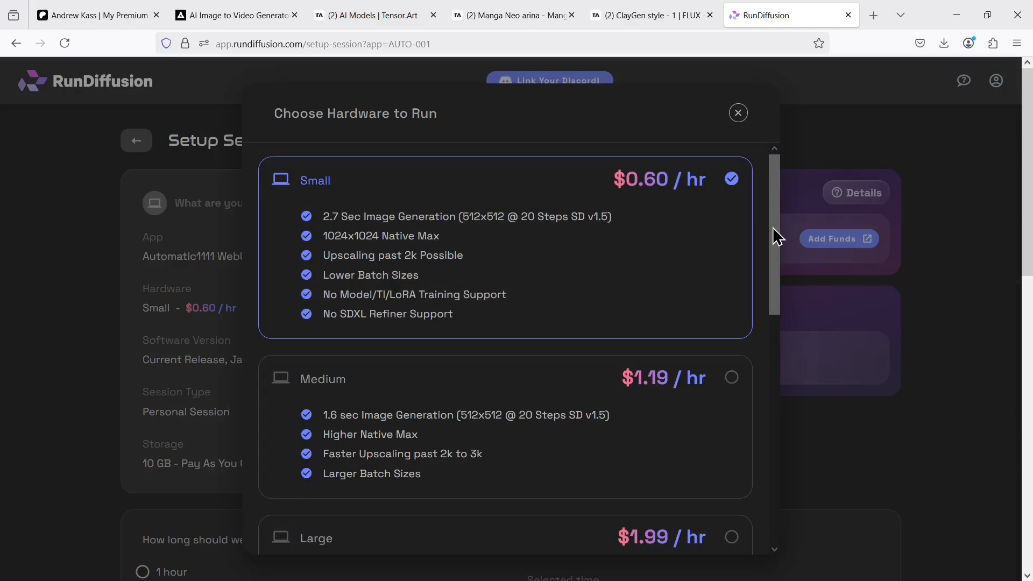
drag(772, 227, 773, 436)
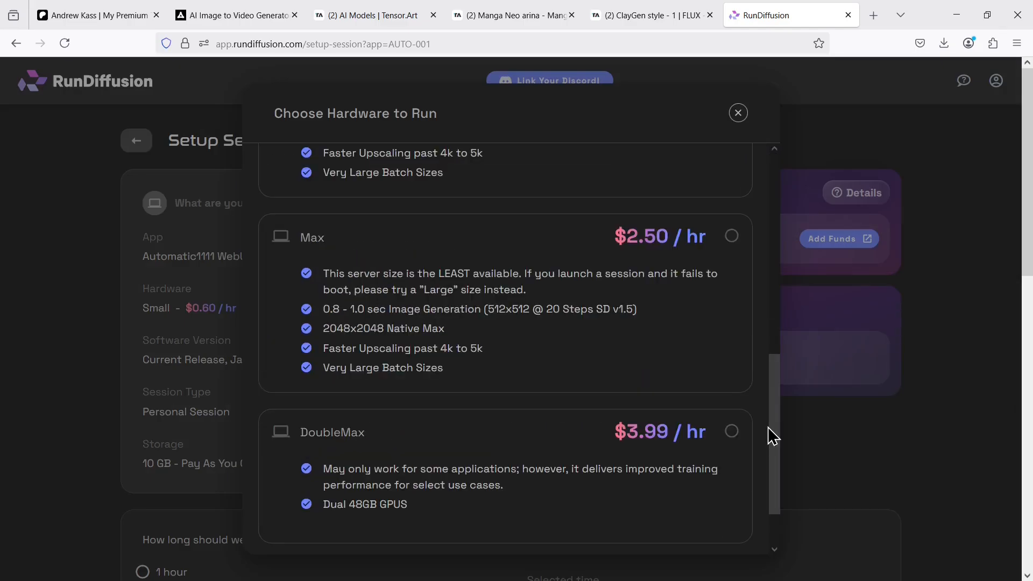
drag(768, 428, 762, 369)
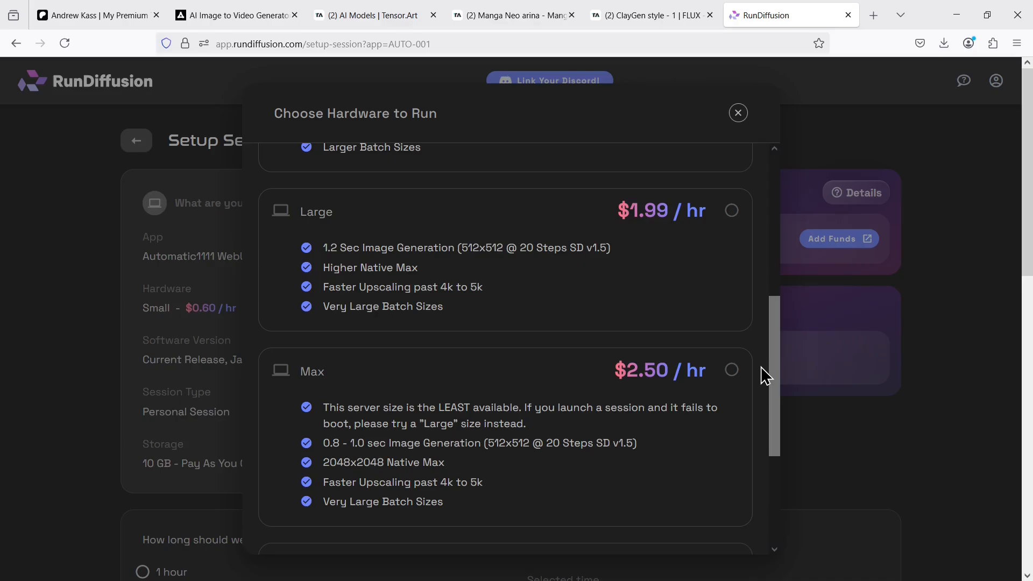
click(738, 113)
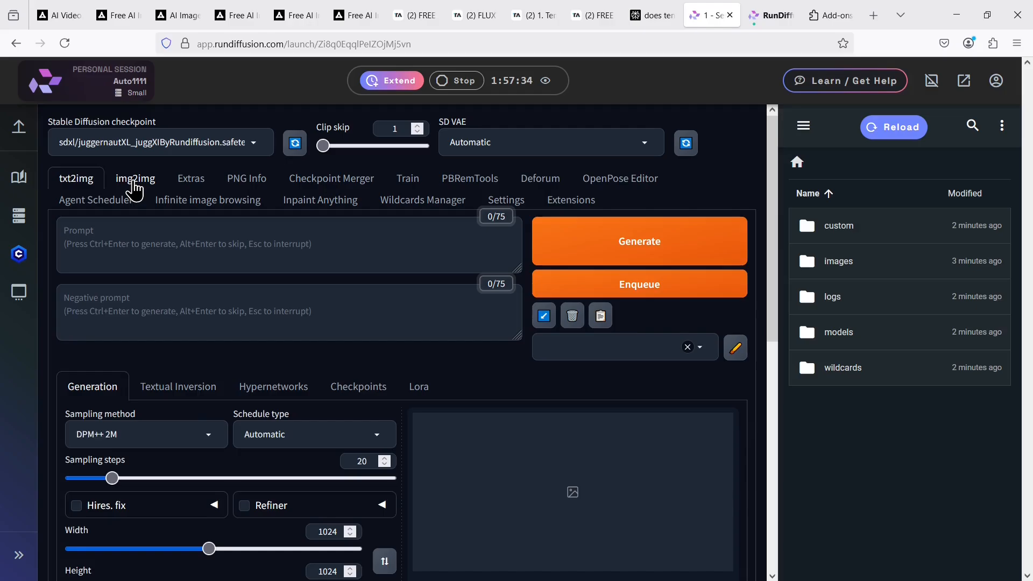
Step: Switch to img2img mode and load the v1/epicrealism_naturalSinRC1VAE.safetensors checkpoint
click(134, 183)
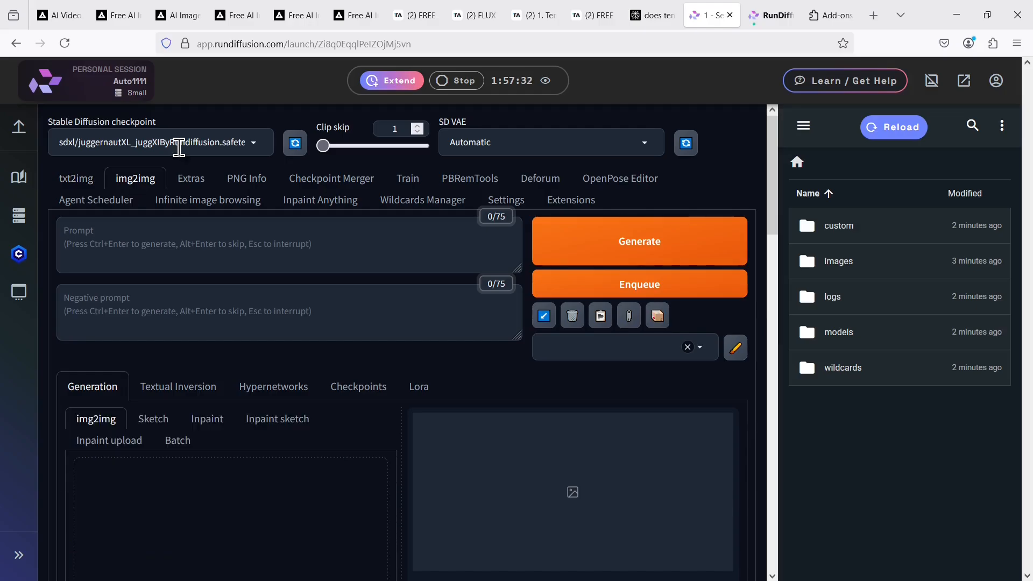
click(180, 143)
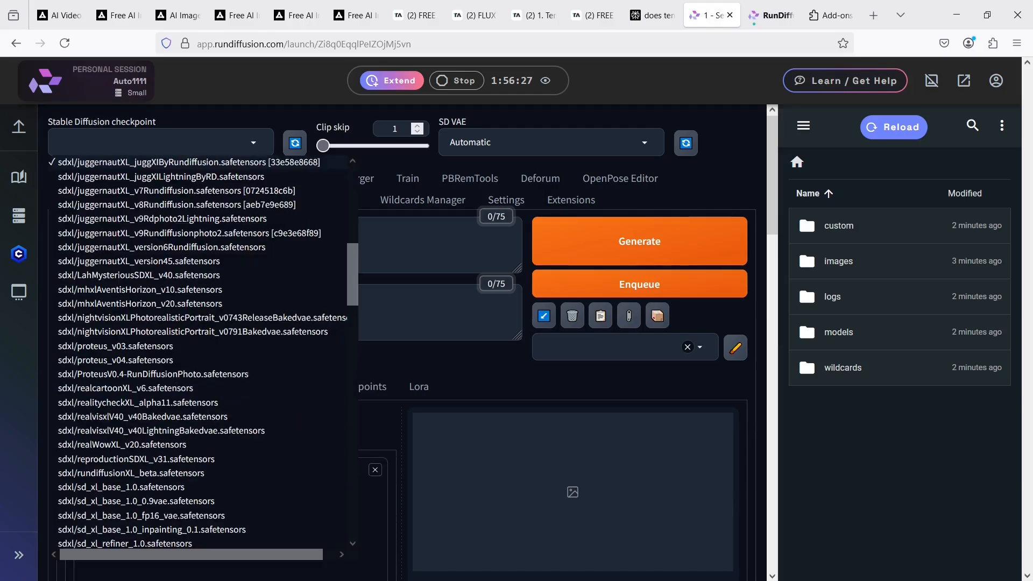
text(epic)
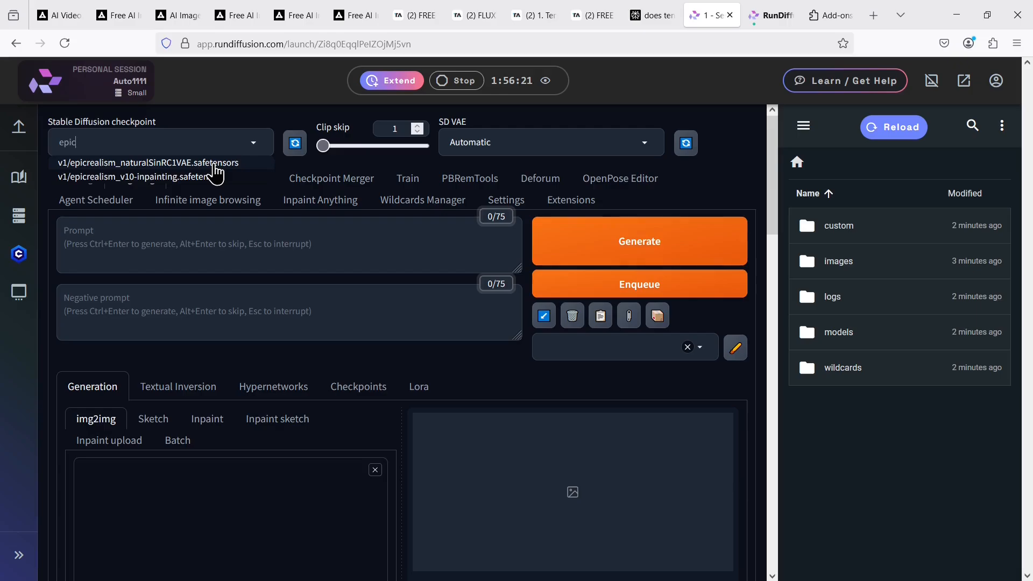
click(215, 163)
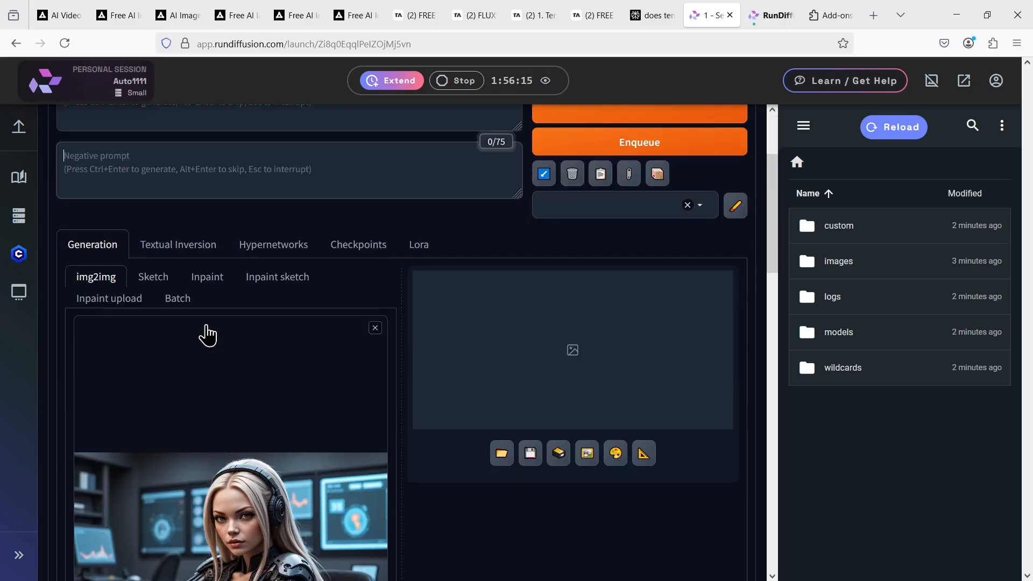
Step: Set the img2img schedule type to Karras and the sampling steps to 45
scroll(207, 335, down, 10)
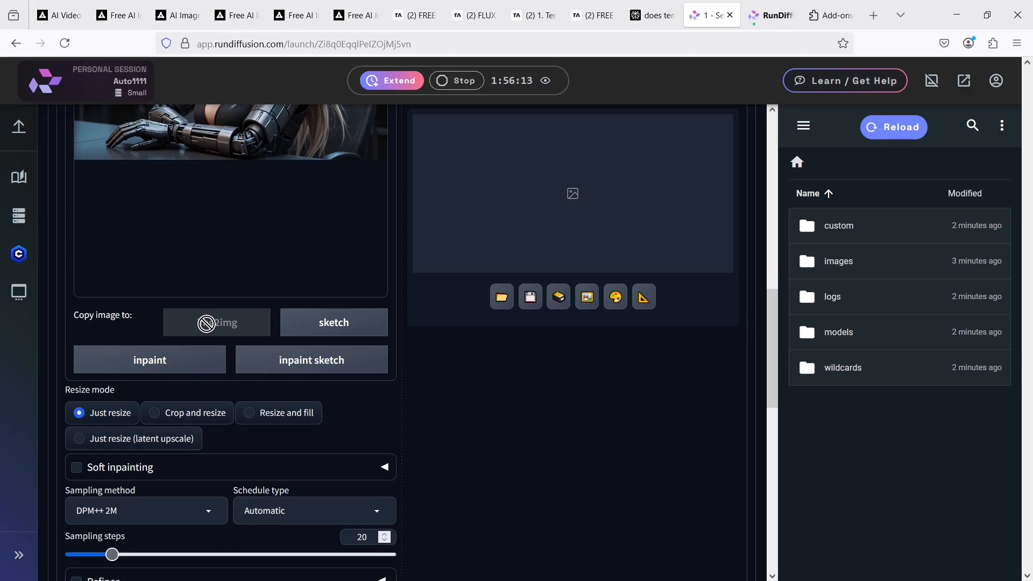
scroll(206, 323, down, 4)
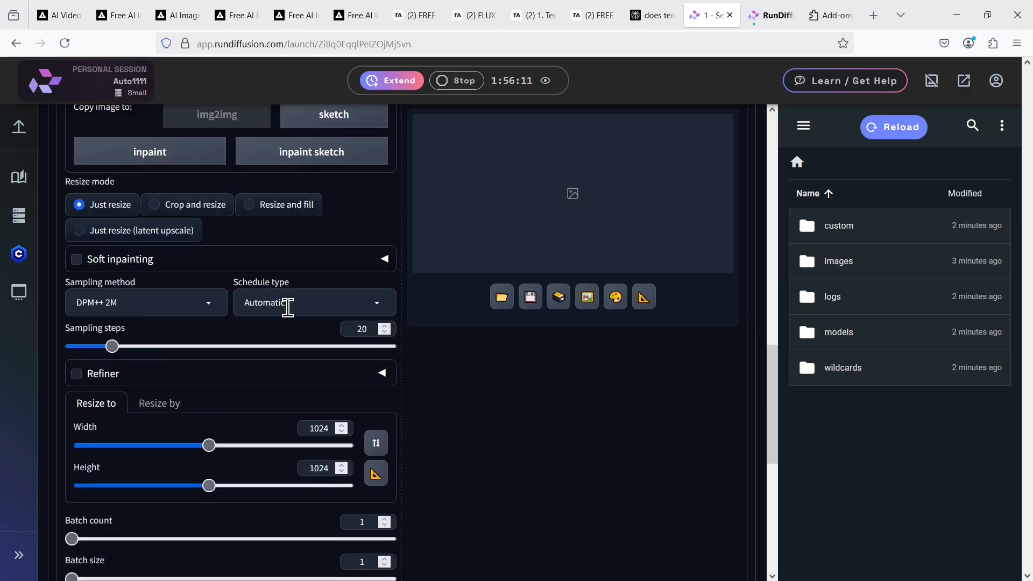
click(288, 307)
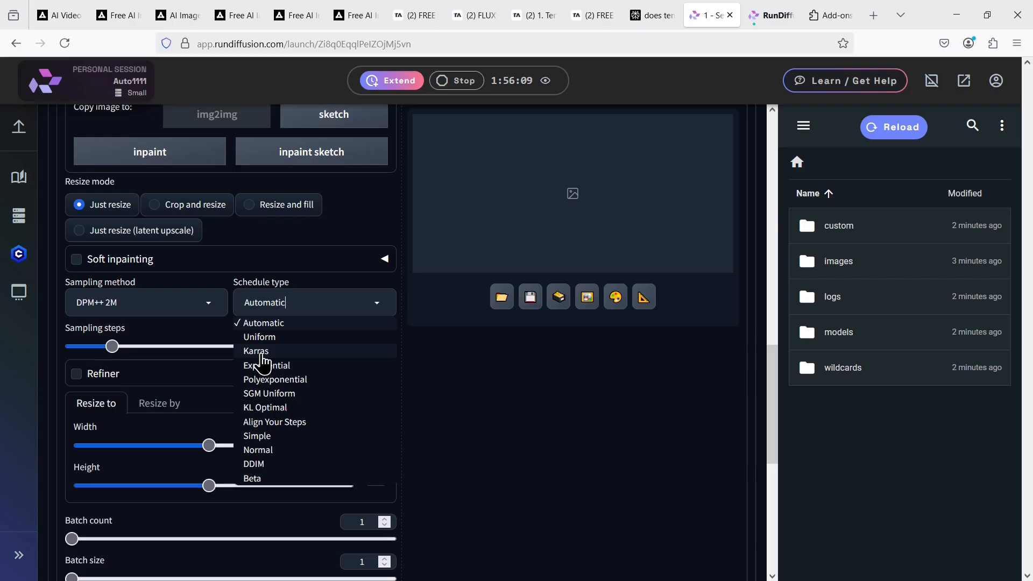
click(257, 351)
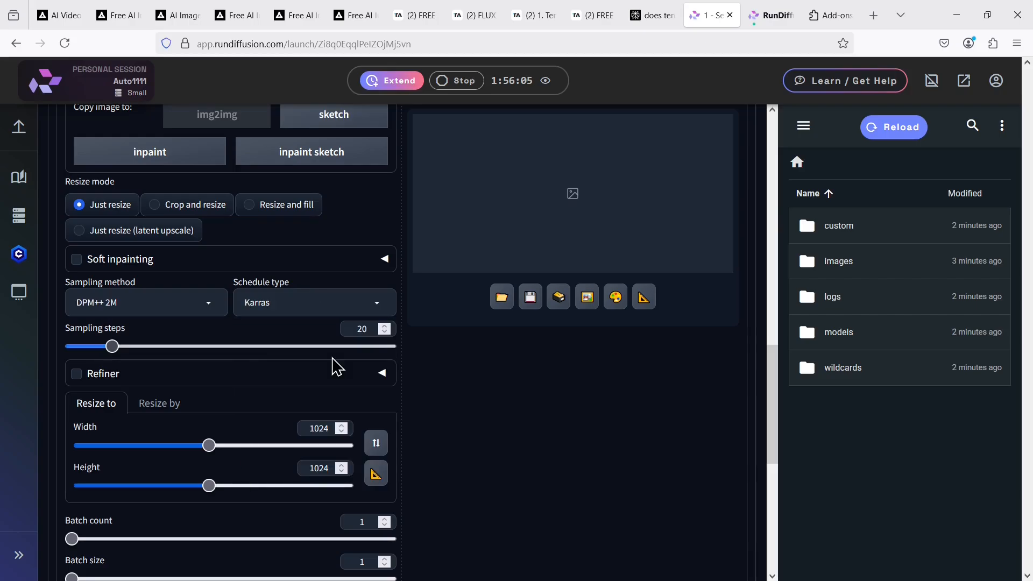
scroll(338, 367, down, 2)
click(126, 209)
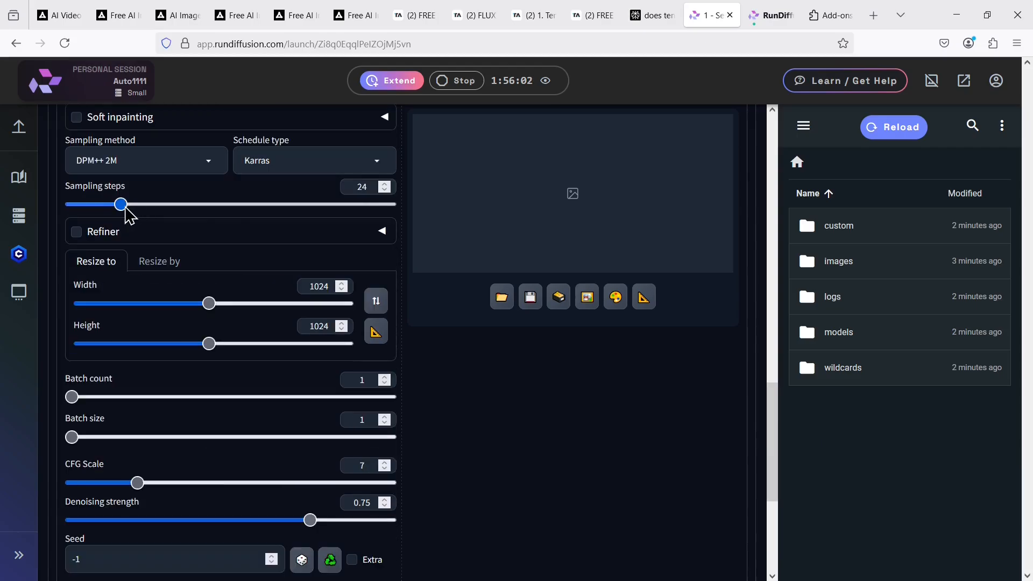
drag(126, 208, 161, 208)
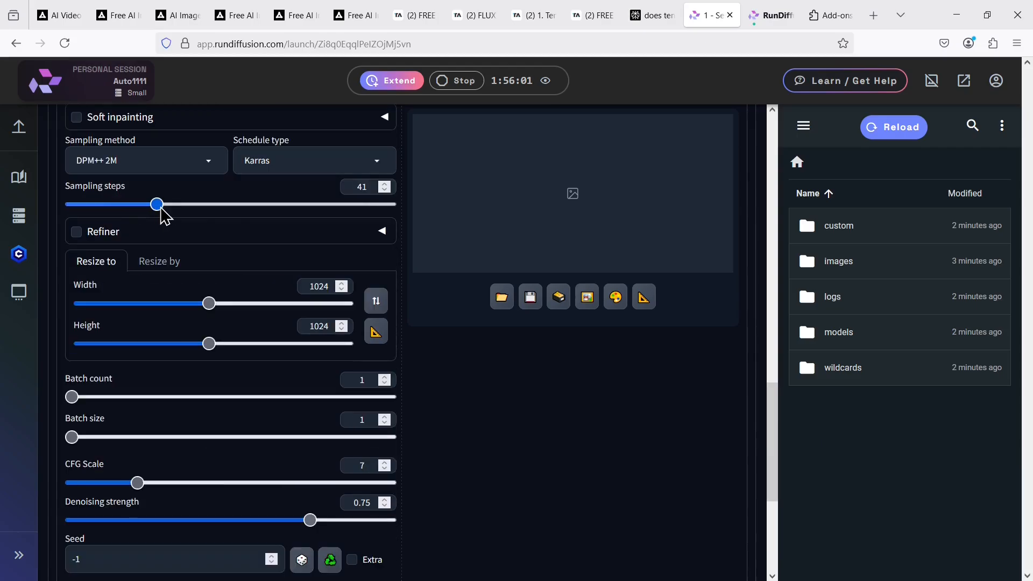
drag(160, 210, 166, 208)
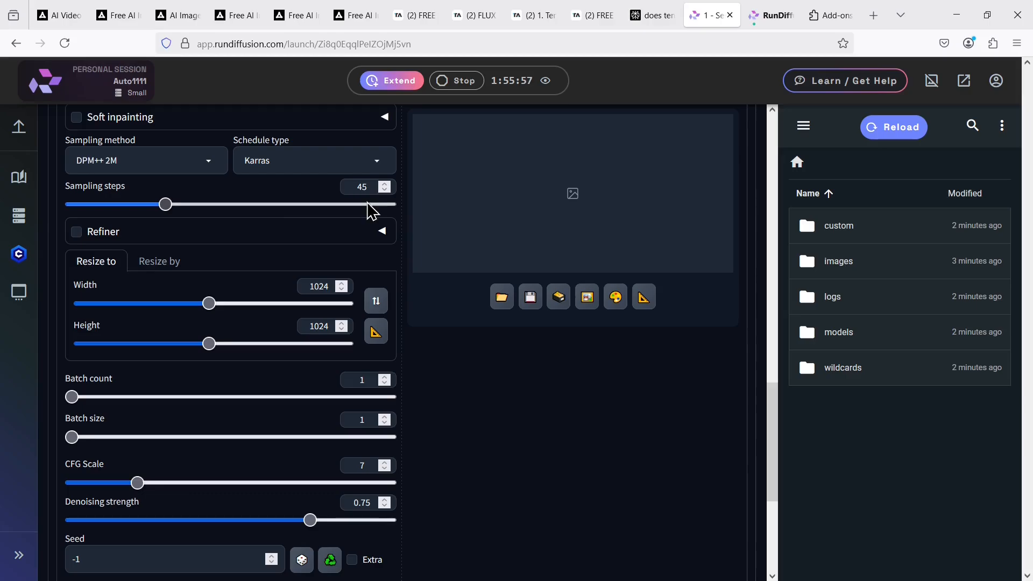
Step: Set the img2img batch size to 4 and open the resize width for editing
scroll(432, 419, down, 1)
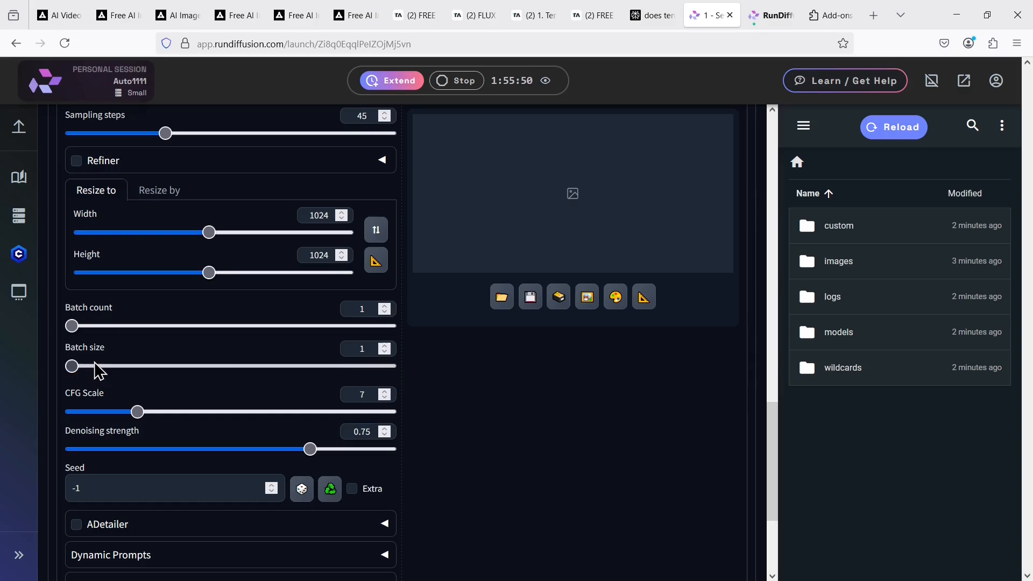
click(384, 346)
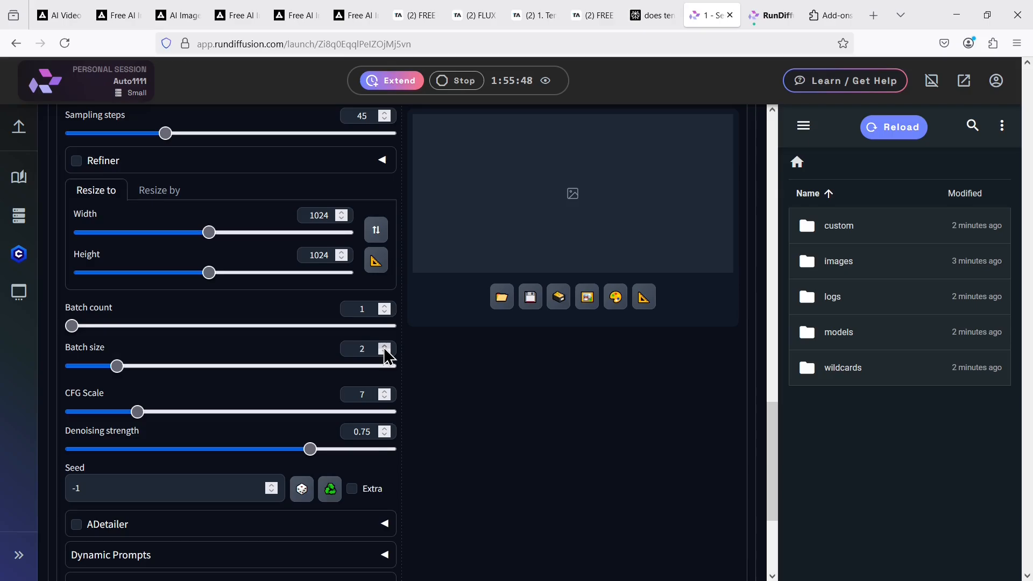
click(384, 346)
click(384, 346)
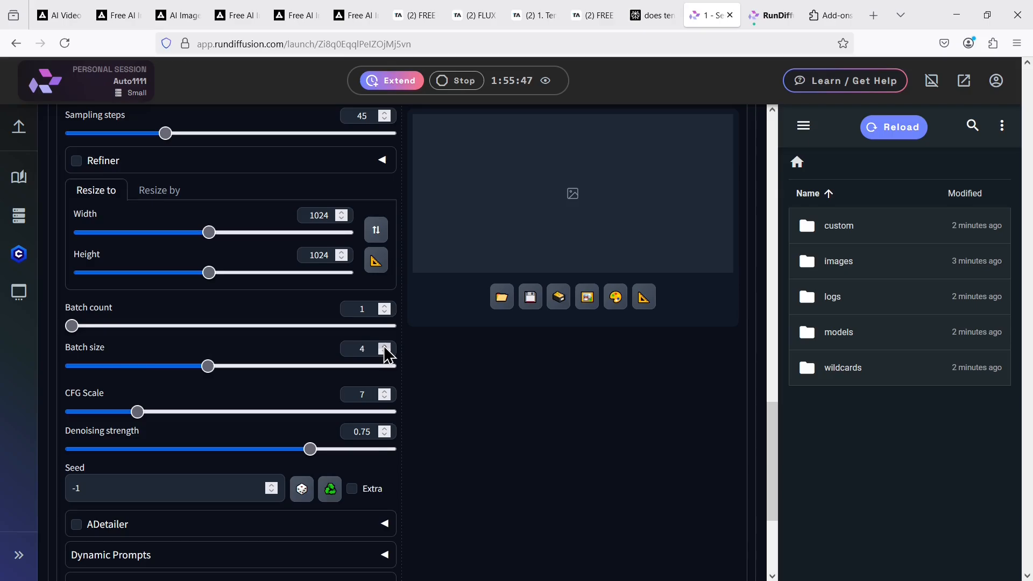
scroll(318, 282, up, 1)
click(318, 285)
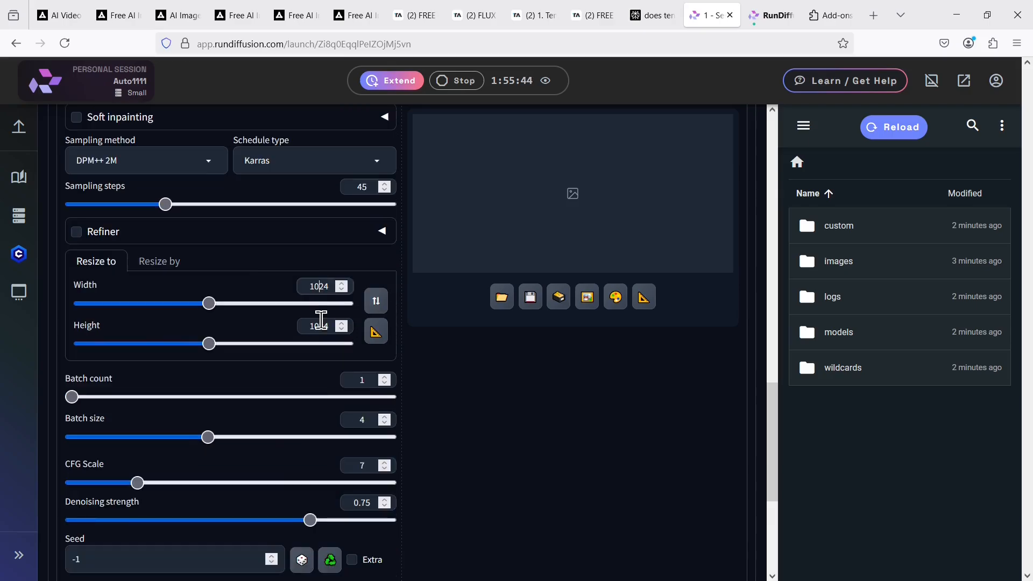
key(End)
scroll(453, 386, up, 1)
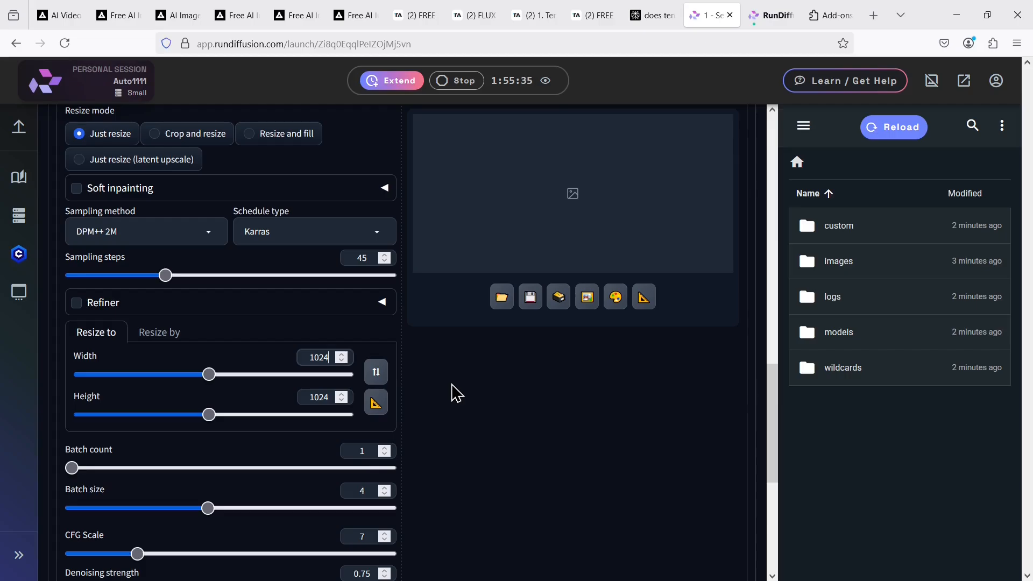
Step: Look over the single-image upscale options in Extras, including both upscalers and the resize factor
scroll(456, 393, up, 8)
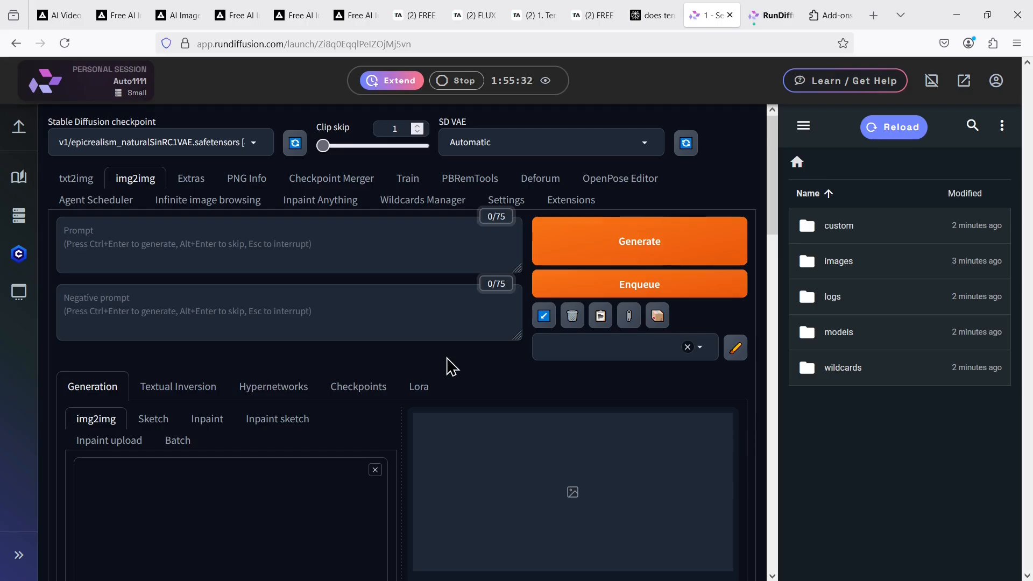
click(195, 183)
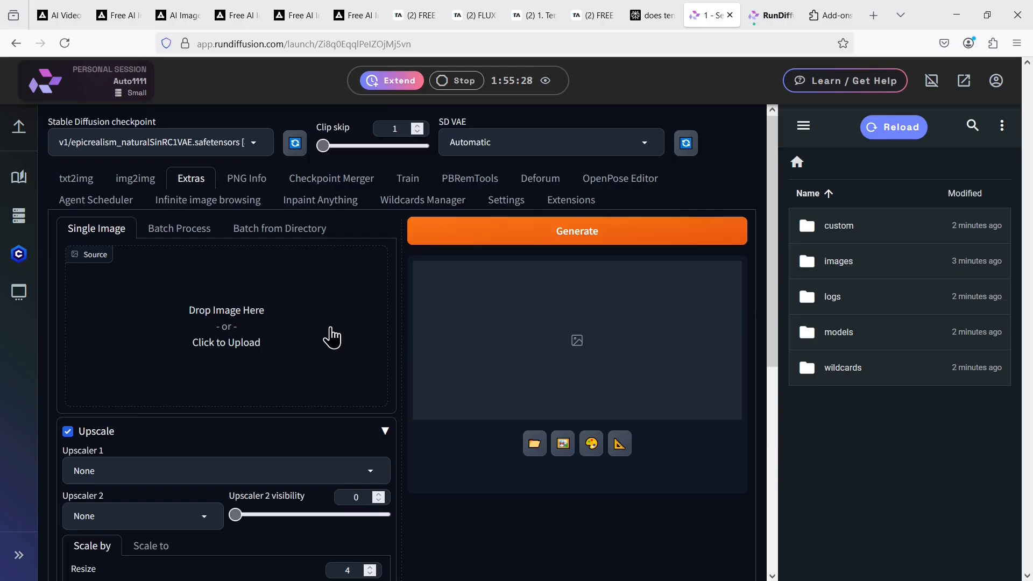
scroll(329, 338, down, 2)
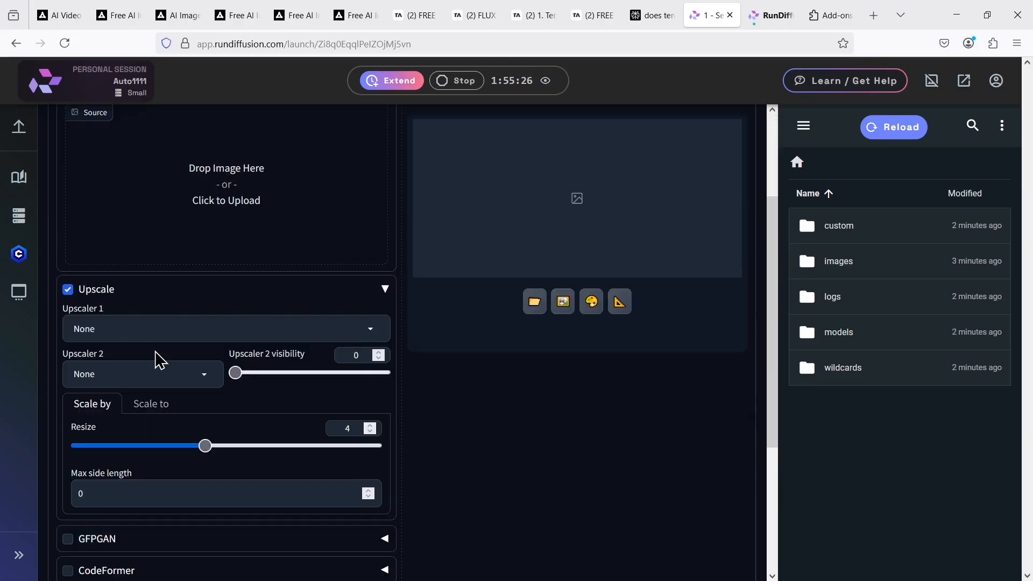
scroll(159, 366, up, 2)
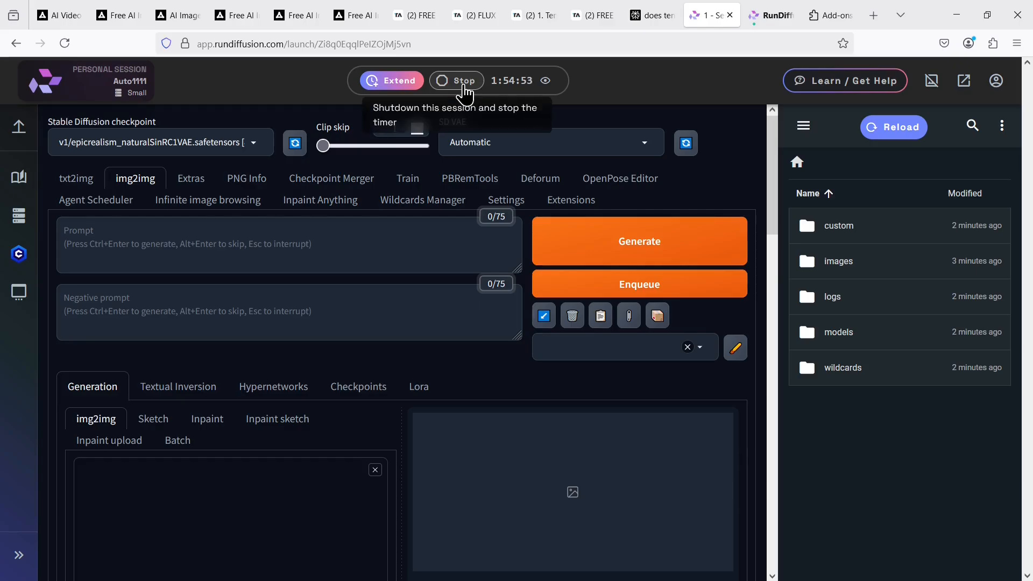
Step: Shut down the running Automatic1111 session on RunDiffusion
click(464, 93)
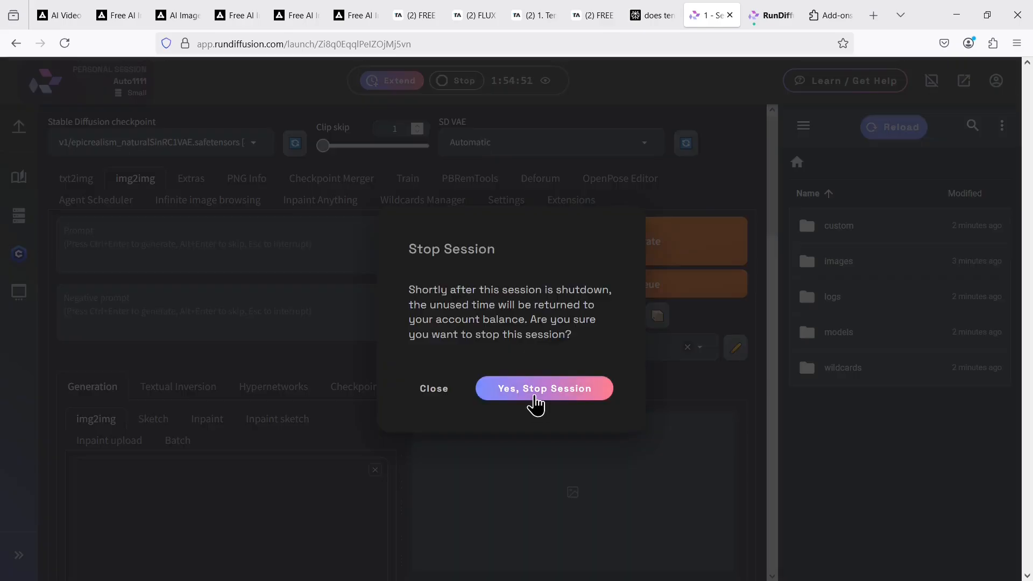
click(536, 403)
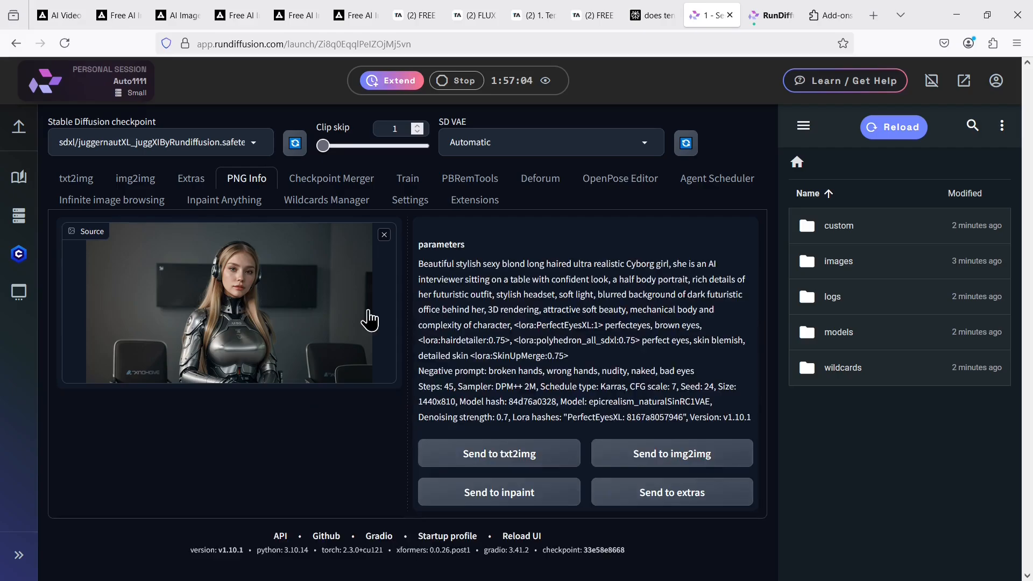
Step: Examine the prompt and generation parameters embedded in the seated cyborg interviewer image with PNG Info
drag(423, 263, 649, 407)
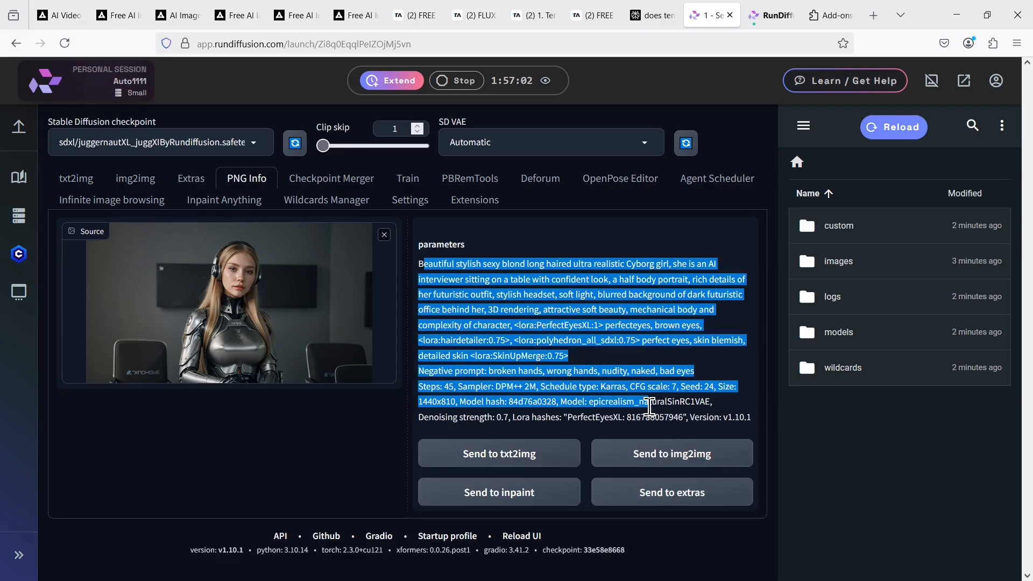
click(667, 371)
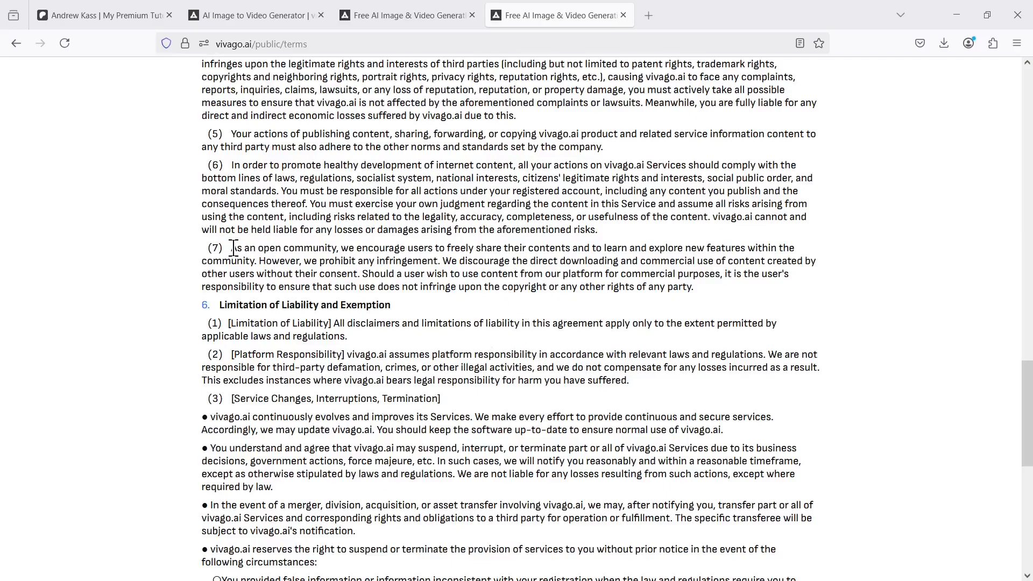
Step: Read clause (7) of the vivago.ai terms on commercial use and check the FAQ entry about using generated images in commercial projects
drag(233, 247, 636, 287)
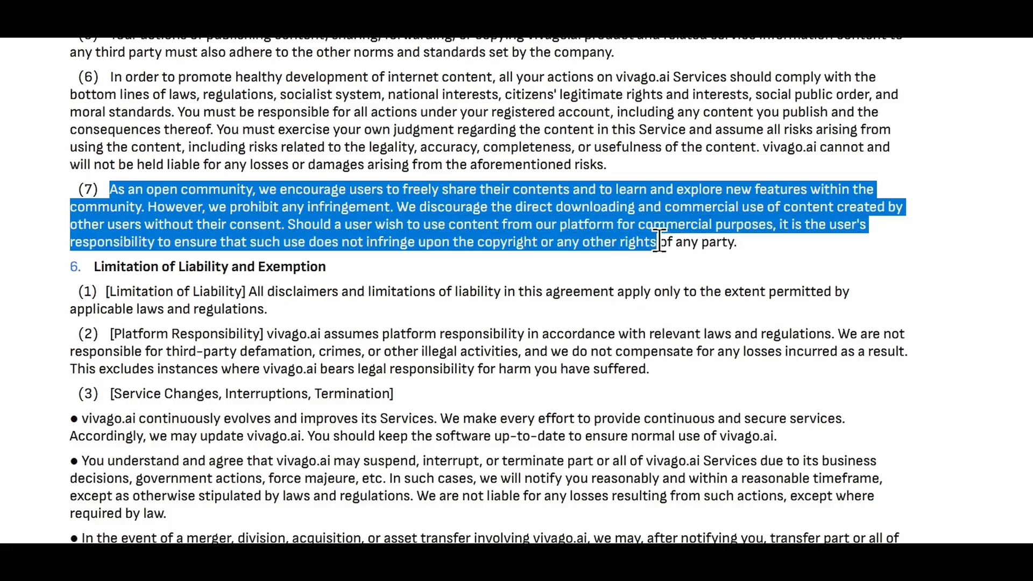
drag(660, 241, 739, 244)
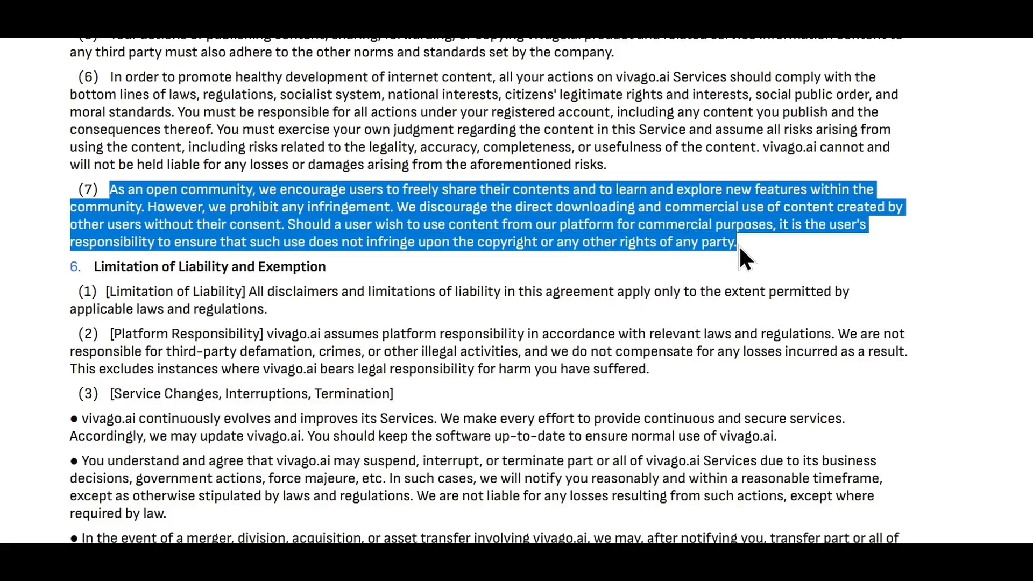
click(774, 259)
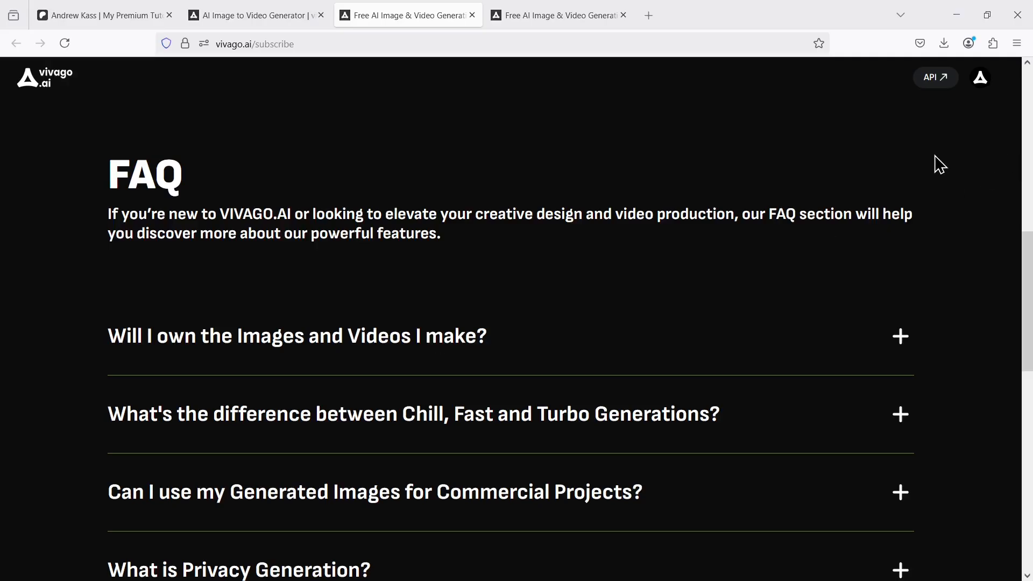
scroll(939, 164, down, 4)
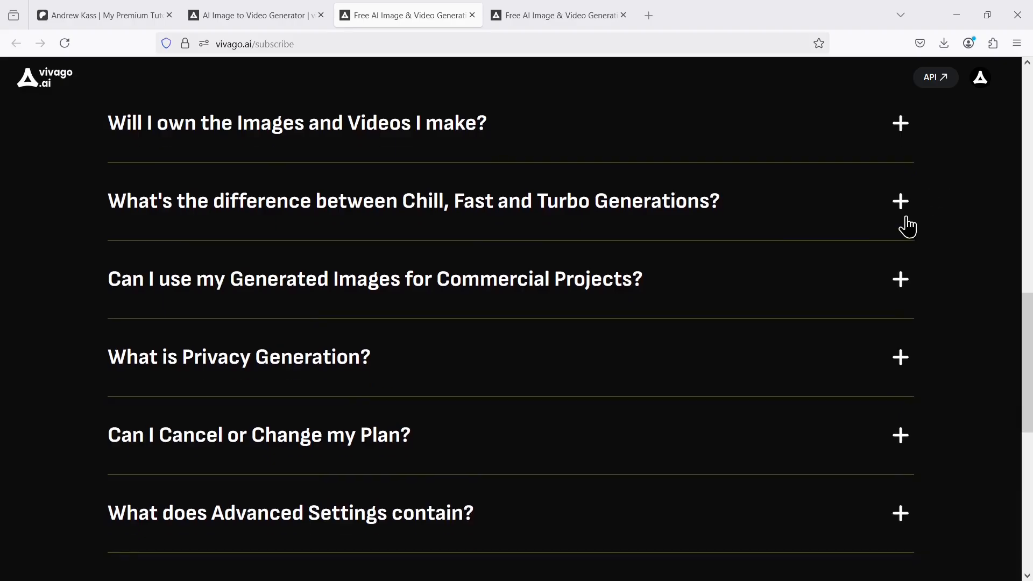
click(899, 284)
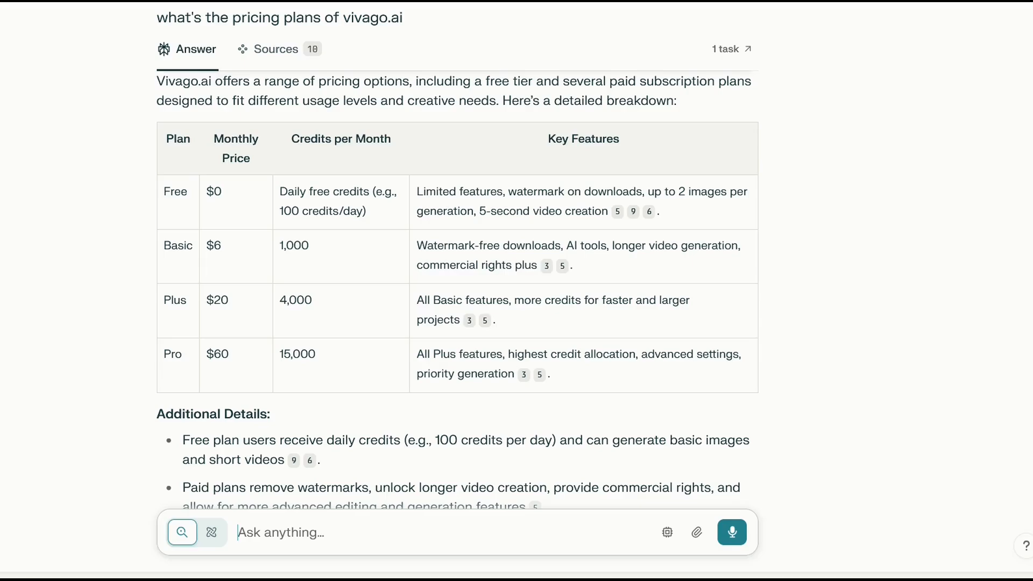
Step: Compare the monthly prices of the vivago.ai Basic and Pro plans in the Perplexity answer
drag(214, 250, 204, 251)
click(223, 253)
drag(230, 356, 203, 357)
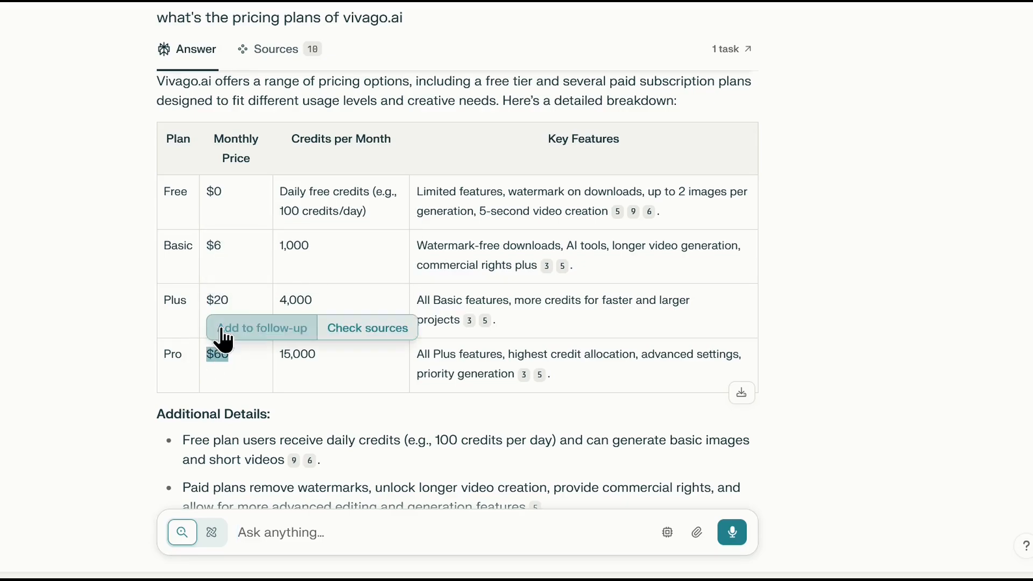
drag(201, 251, 312, 269)
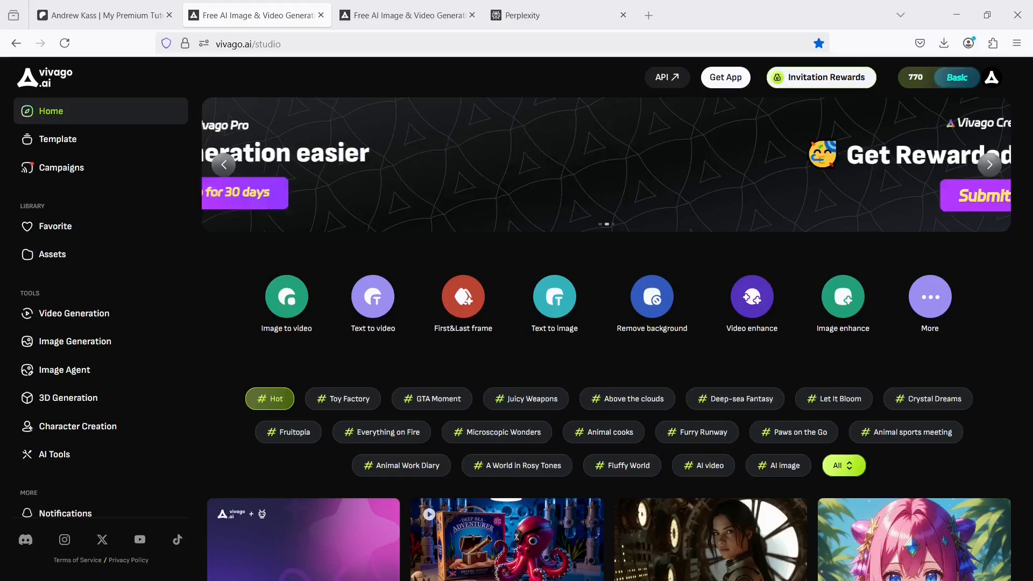
Step: Open vivago.ai's Video Generation tool and load the cyborg interviewer picture as the Image To Video source
click(94, 327)
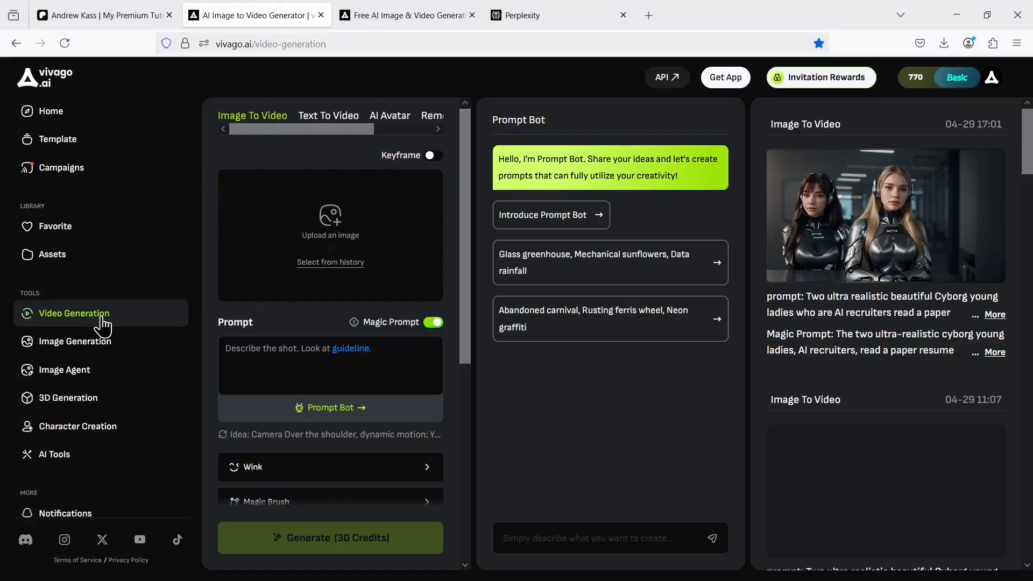
click(504, 537)
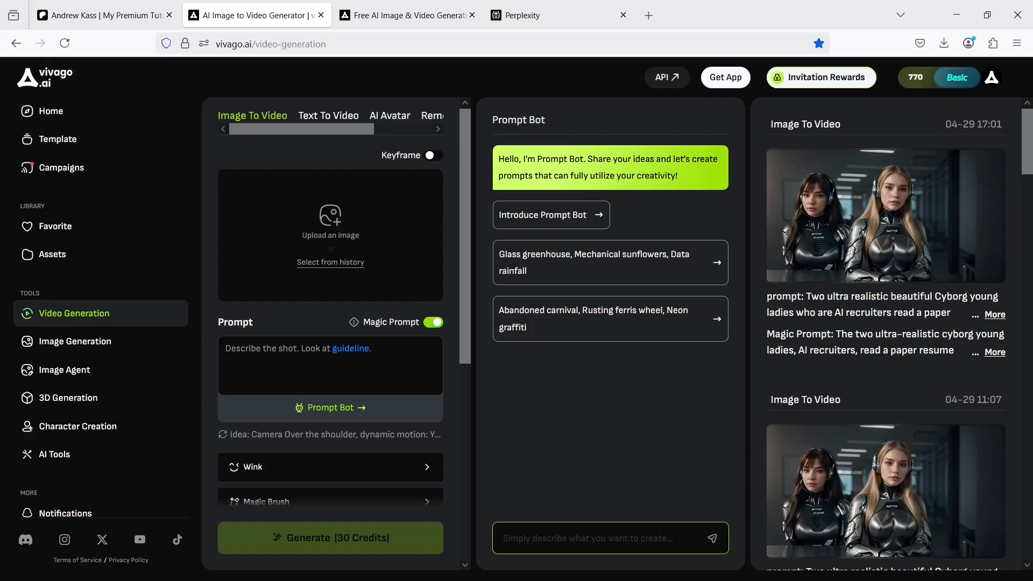
drag(0, 248, 355, 243)
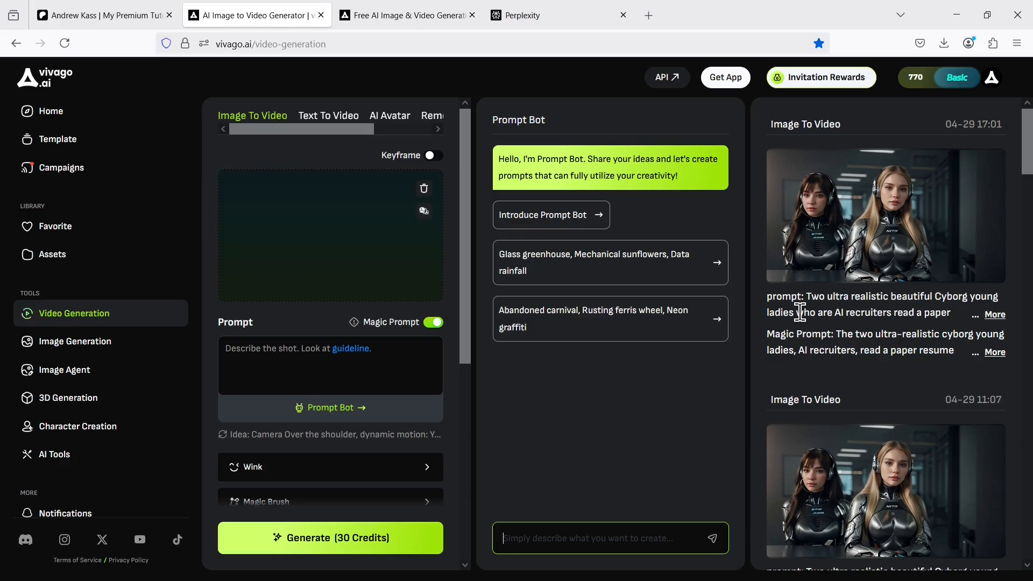
Step: Read the full prompt of the newest Image To Video result and check the Magic Prompt switch among the generation settings
drag(798, 296, 851, 377)
scroll(462, 436, down, 4)
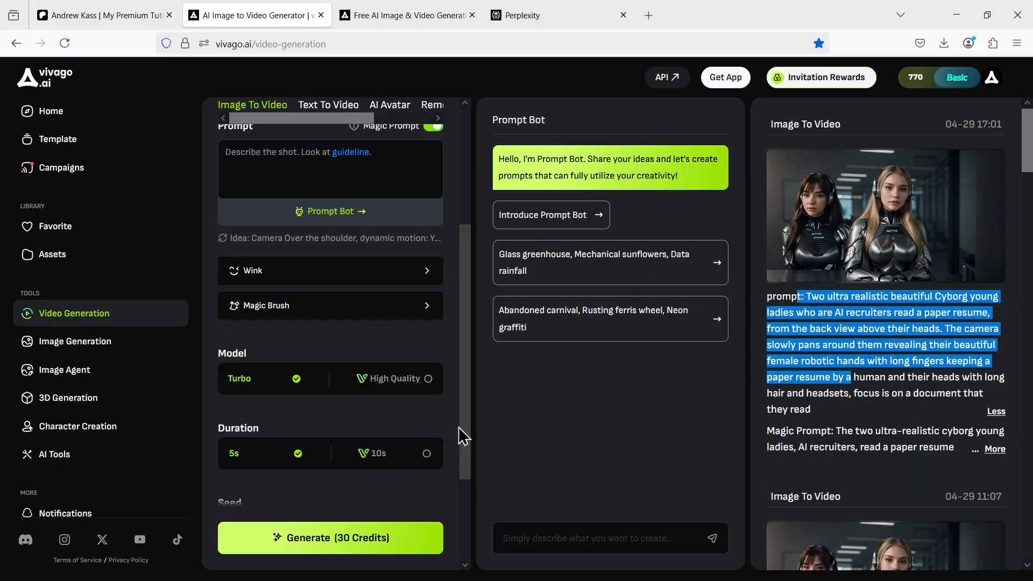
scroll(463, 436, down, 1)
scroll(441, 323, up, 4)
click(433, 242)
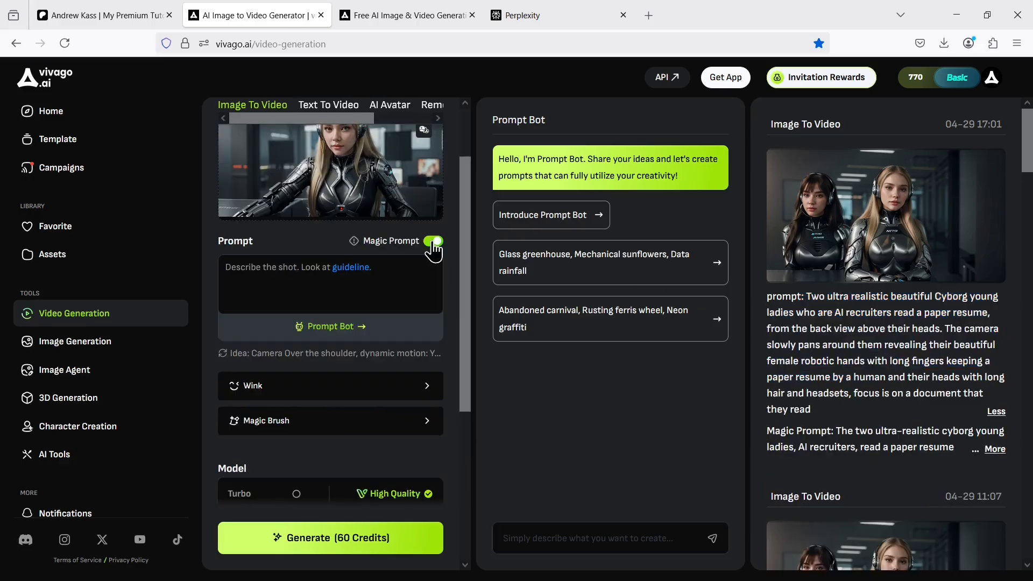
click(435, 242)
Step: Choose the High Quality model and a 10s duration for the image-to-video generation
scroll(463, 435, down, 2)
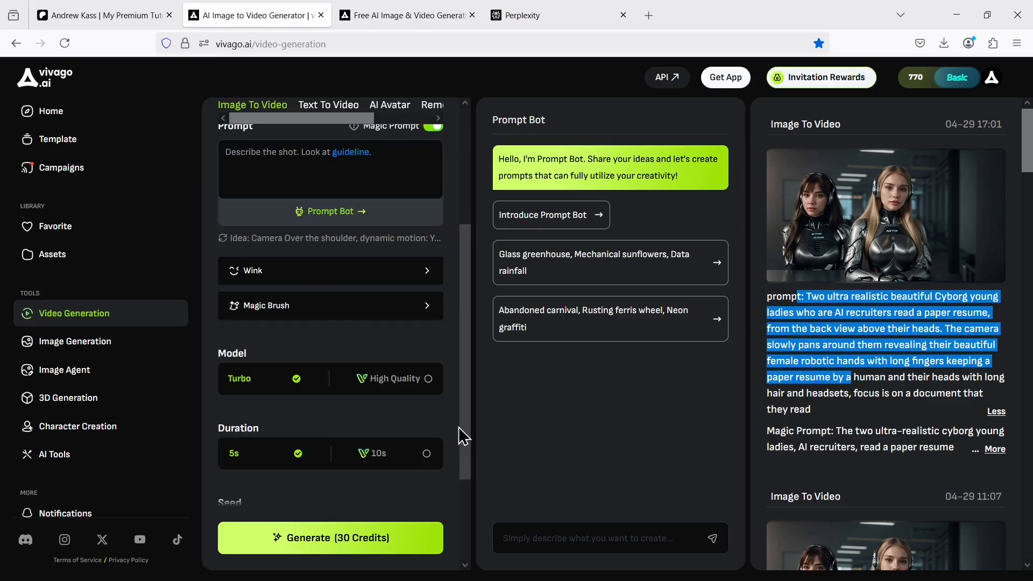
scroll(462, 435, down, 1)
click(429, 334)
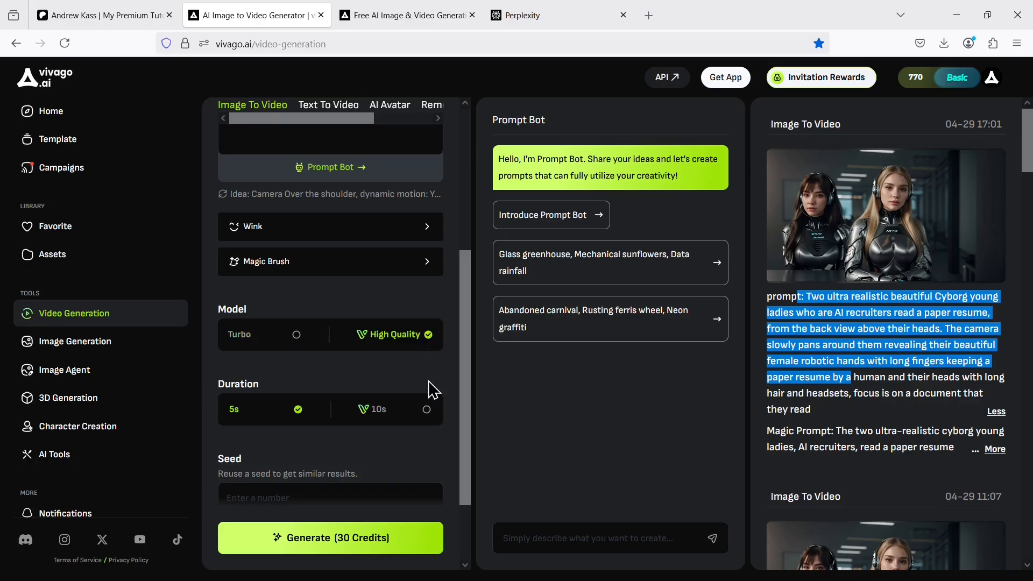
click(426, 409)
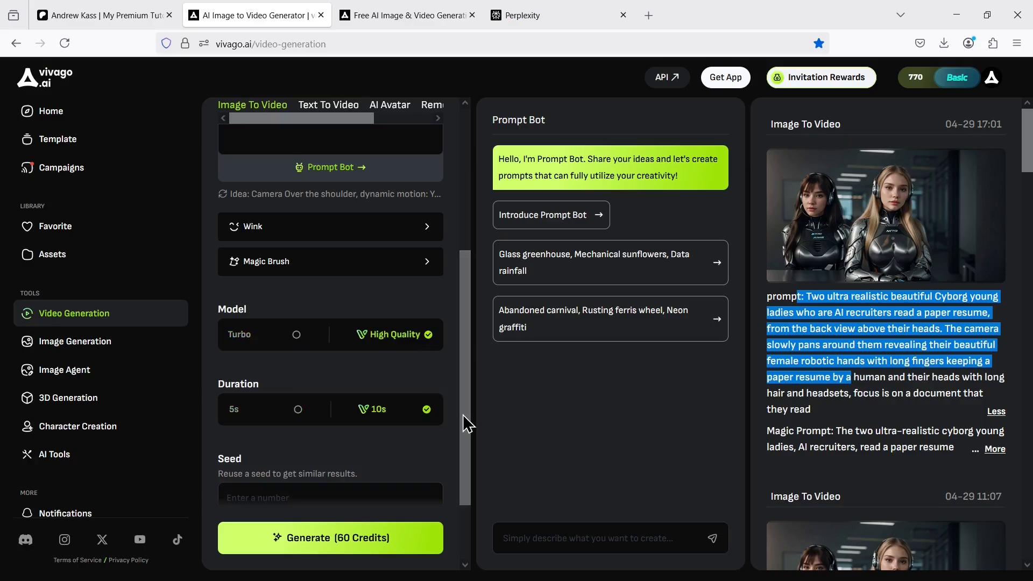
scroll(465, 441, down, 1)
scroll(463, 462, down, 1)
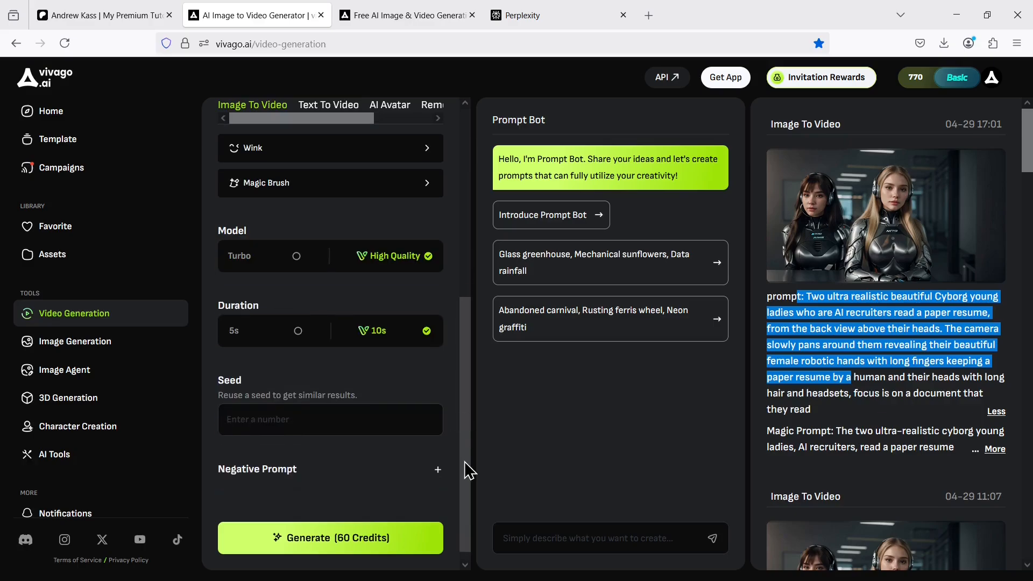